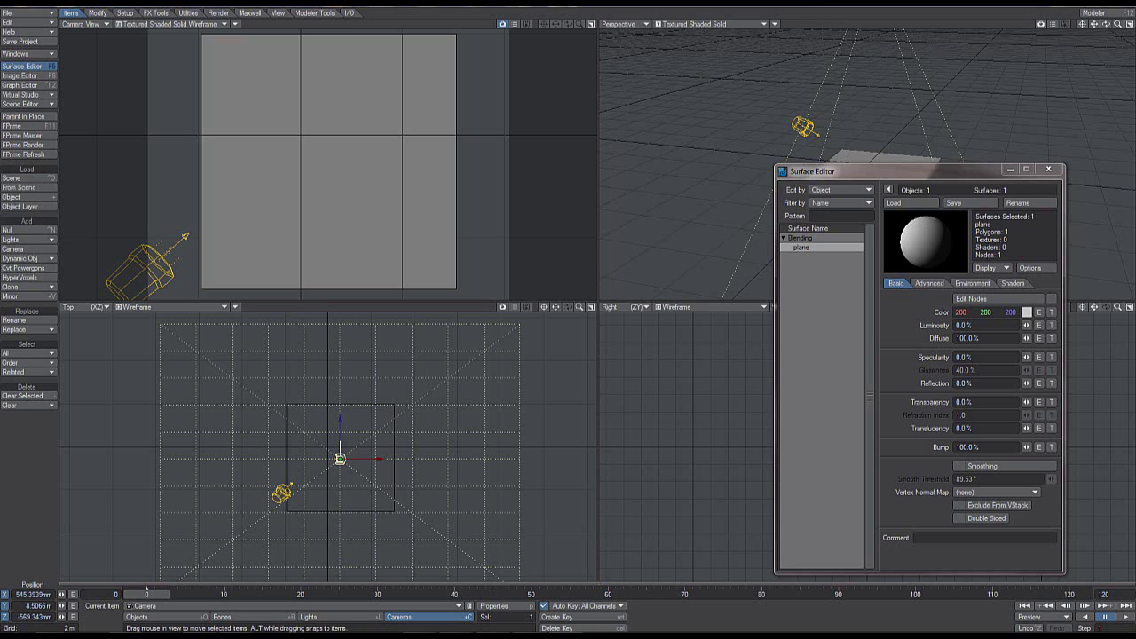
- Reopen the Surface Editor and open the node editor for the plane surface
{"action": "left_click_drag", "start_coordinate": [934, 177], "coordinate": [860, 217]}
{"action": "key", "text": "F5"}
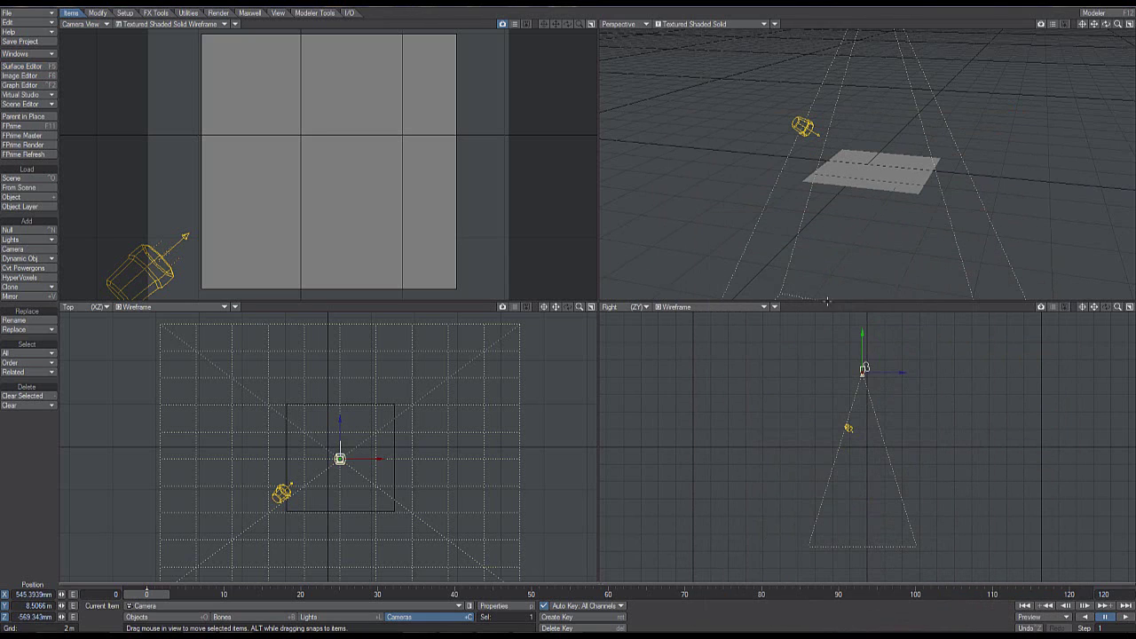
{"action": "key", "text": "F5"}
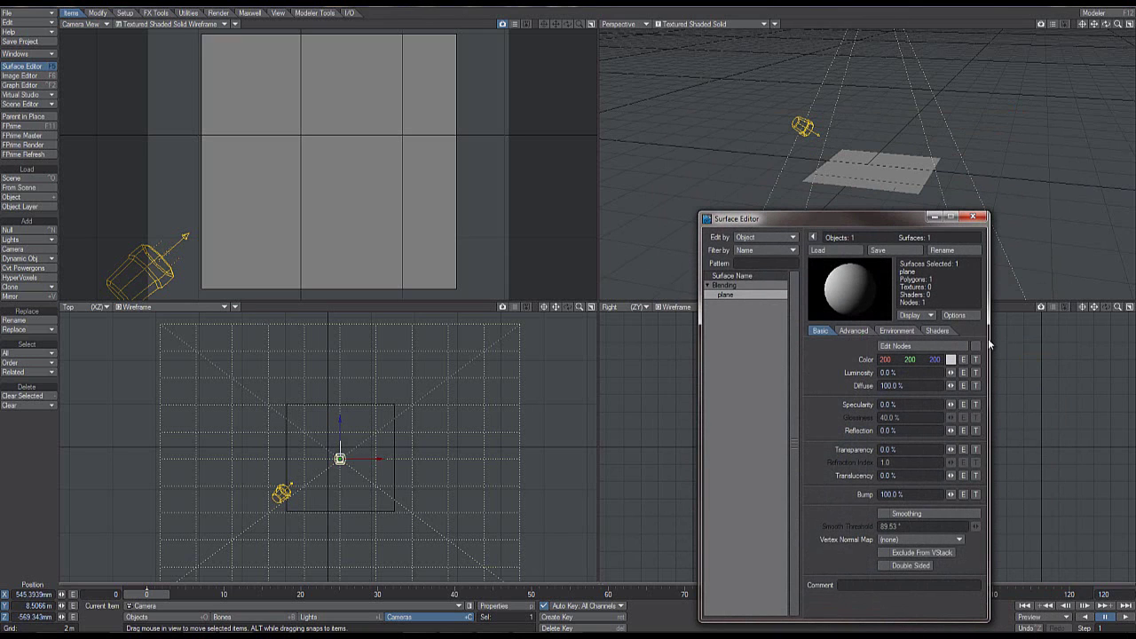
{"action": "left_click", "coordinate": [973, 346]}
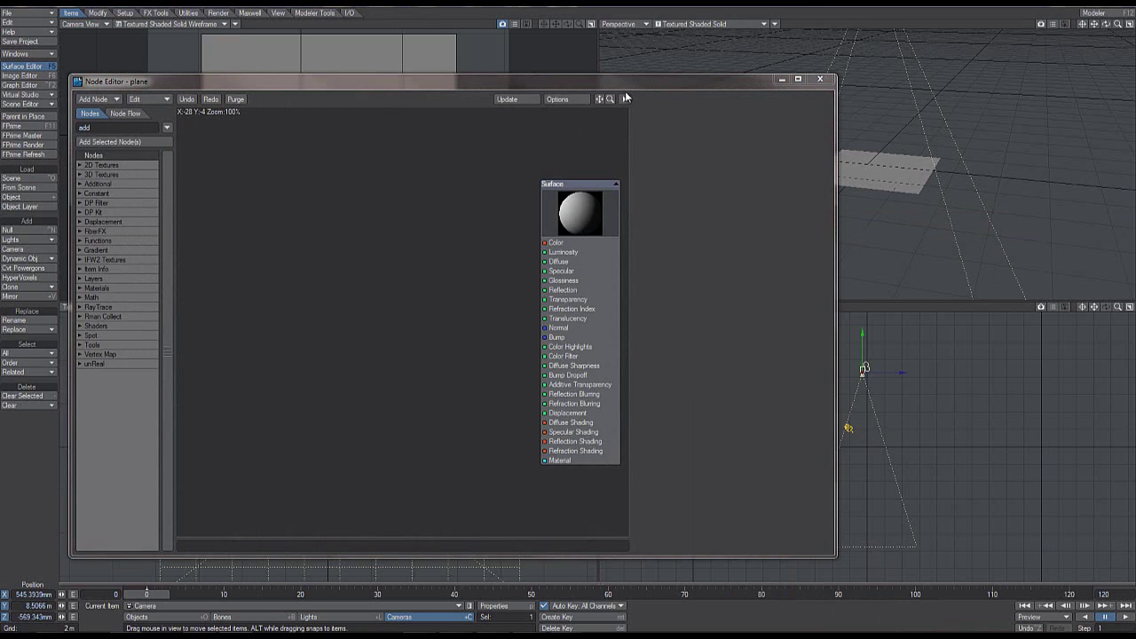
- Arrange the Node Editor and FPrime preview side by side, enlarge the preview and fit the render to it
{"action": "left_click_drag", "start_coordinate": [626, 90], "coordinate": [602, 95]}
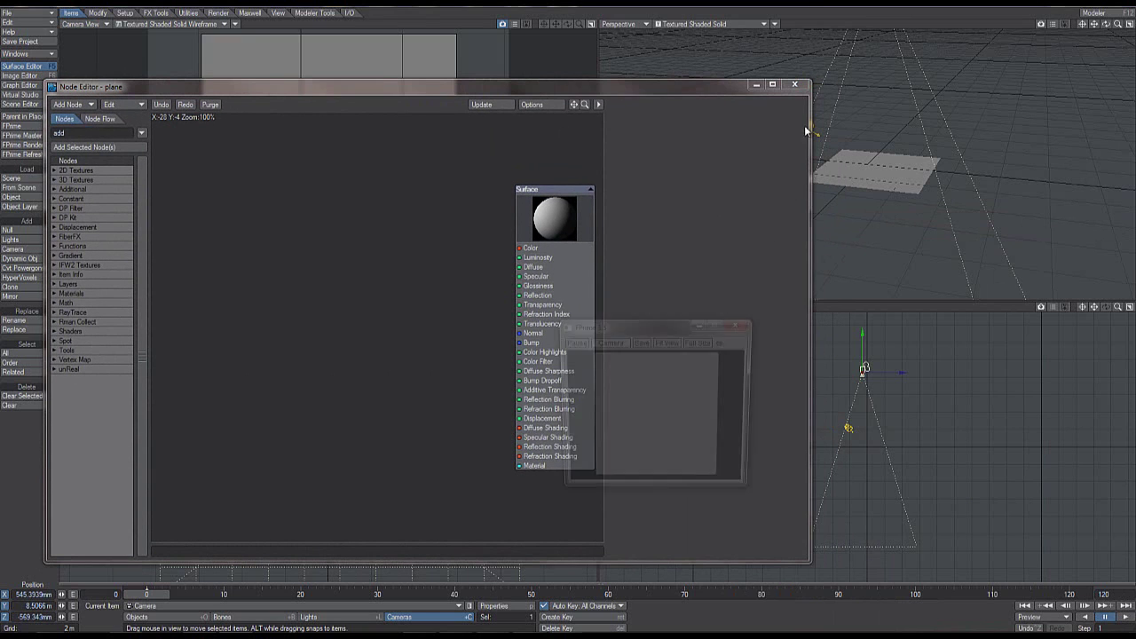
{"action": "left_click_drag", "start_coordinate": [676, 311], "coordinate": [946, 78]}
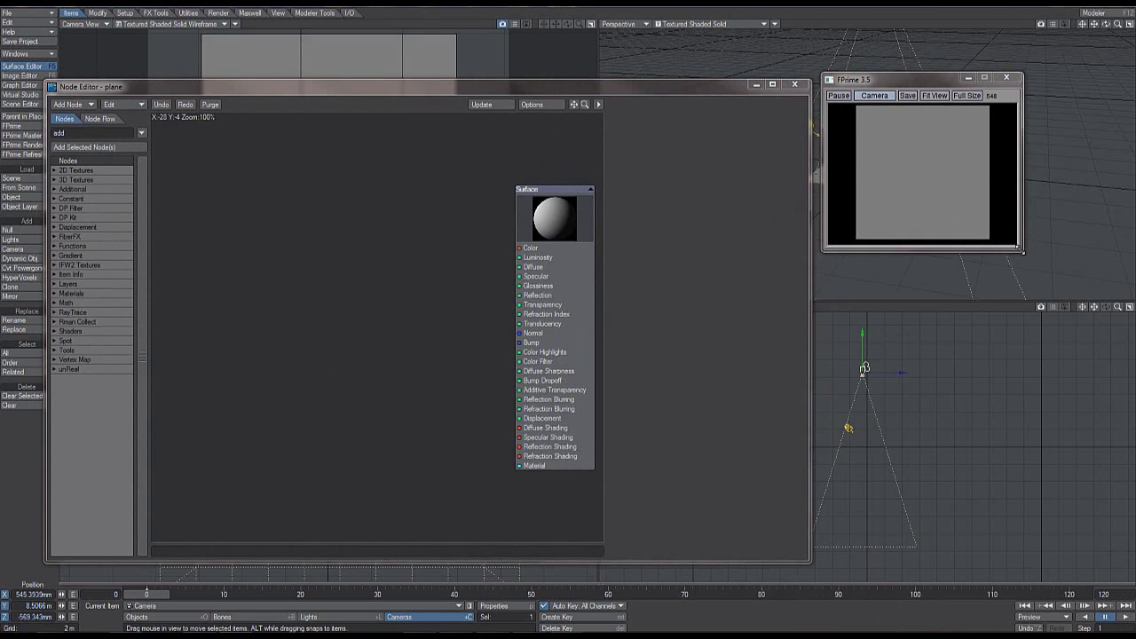
{"action": "left_click_drag", "start_coordinate": [1021, 253], "coordinate": [1102, 291]}
{"action": "left_click", "coordinate": [940, 95]}
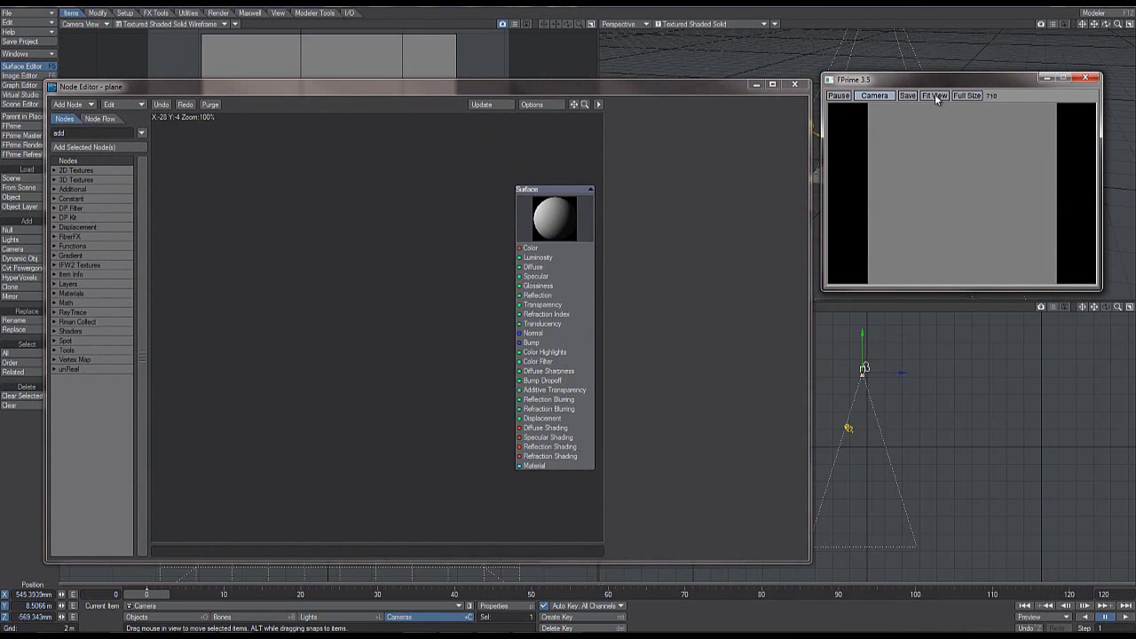
{"action": "left_click", "coordinate": [934, 96]}
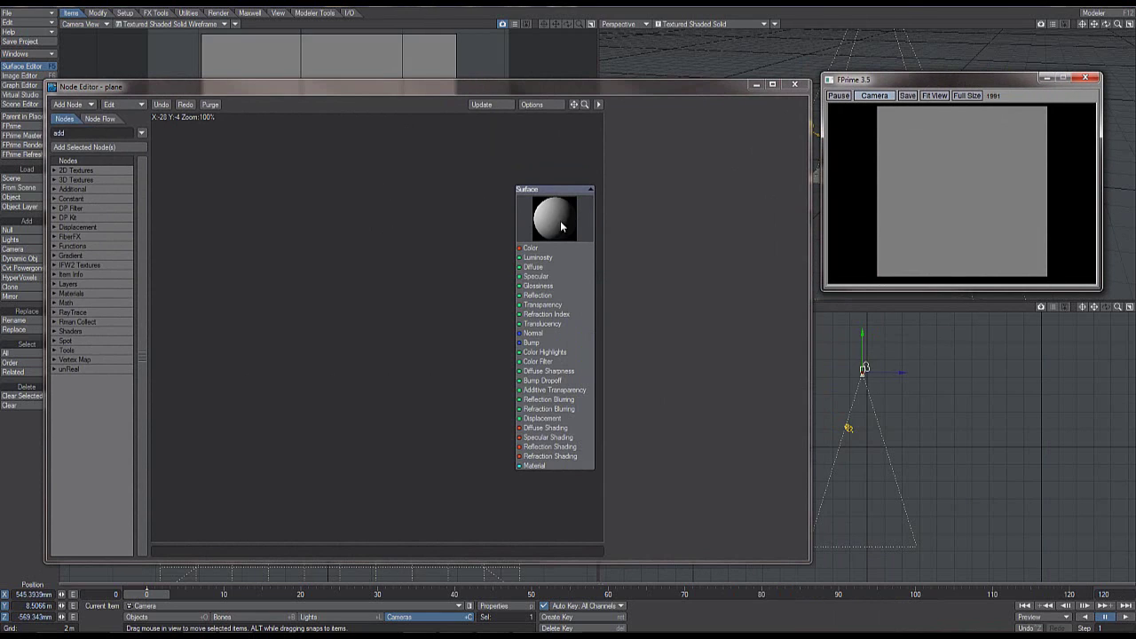
- Add two 2D texture Image nodes to the left of the Surface node
{"action": "left_click_drag", "start_coordinate": [556, 226], "coordinate": [537, 211]}
{"action": "left_click", "coordinate": [106, 134]}
{"action": "type", "text": "imag"}
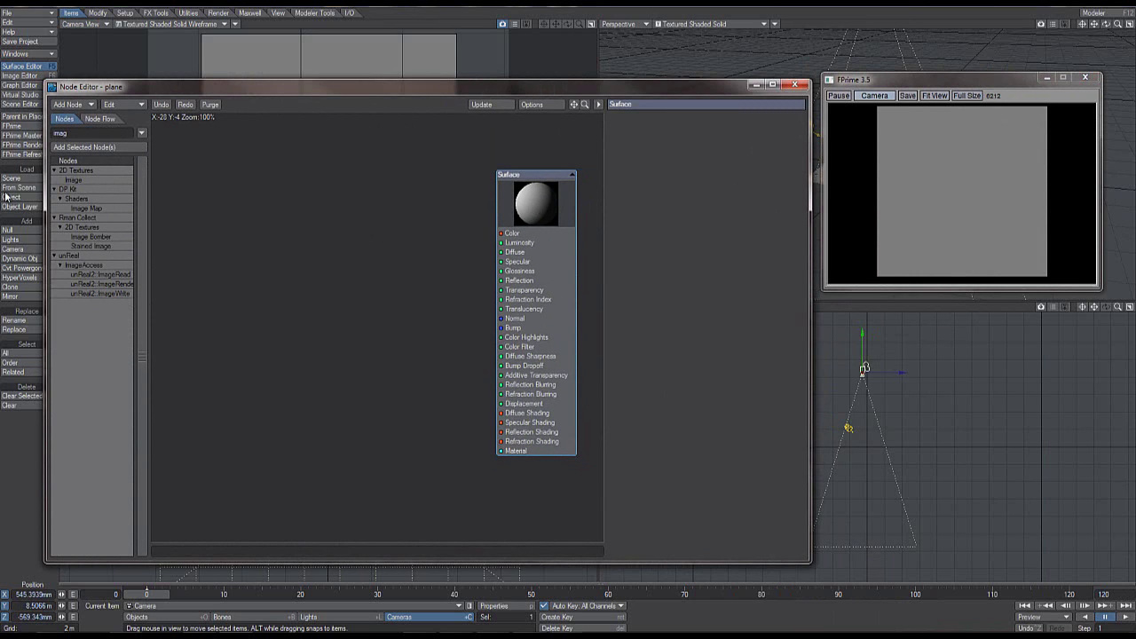
{"action": "double_click", "coordinate": [112, 180]}
{"action": "double_click", "coordinate": [112, 180]}
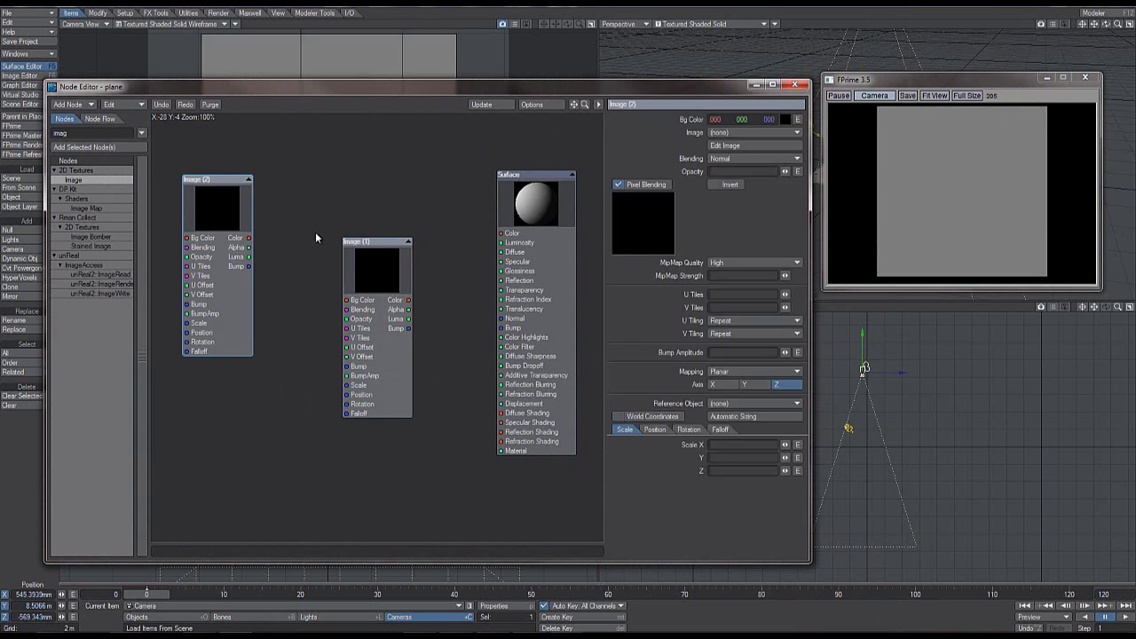
{"action": "mouse_move", "coordinate": [355, 248]}
{"action": "left_mouse_down"}
{"action": "mouse_move", "coordinate": [372, 193]}
{"action": "mouse_move", "coordinate": [345, 239]}
{"action": "left_mouse_up"}
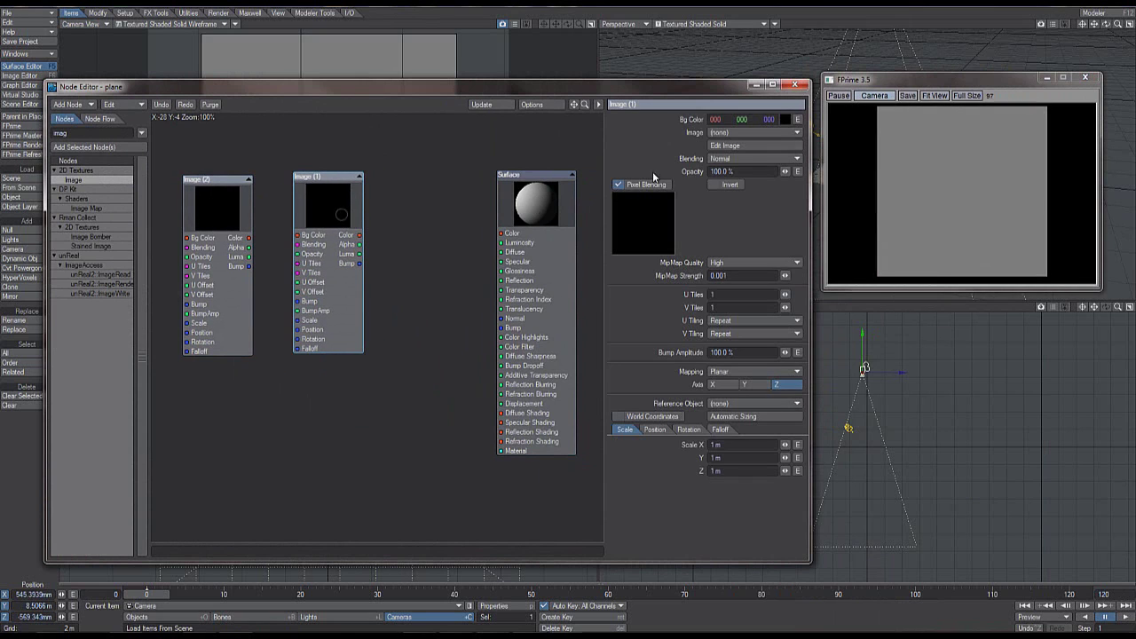
- Assign MetalBare0100_2_L.jpg to the first image node and MetalPainted0081_1_L.jpg to the second, placing the nodes side by side
{"action": "left_click", "coordinate": [736, 133]}
{"action": "left_click", "coordinate": [738, 141]}
{"action": "left_click_drag", "start_coordinate": [226, 204], "coordinate": [248, 192]}
{"action": "left_click", "coordinate": [754, 133]}
{"action": "left_click", "coordinate": [764, 147]}
{"action": "left_click_drag", "start_coordinate": [371, 242], "coordinate": [394, 229]}
{"action": "left_click_drag", "start_coordinate": [356, 191], "coordinate": [369, 193]}
{"action": "left_click_drag", "start_coordinate": [246, 195], "coordinate": [337, 192]}
{"action": "left_click", "coordinate": [286, 198]}
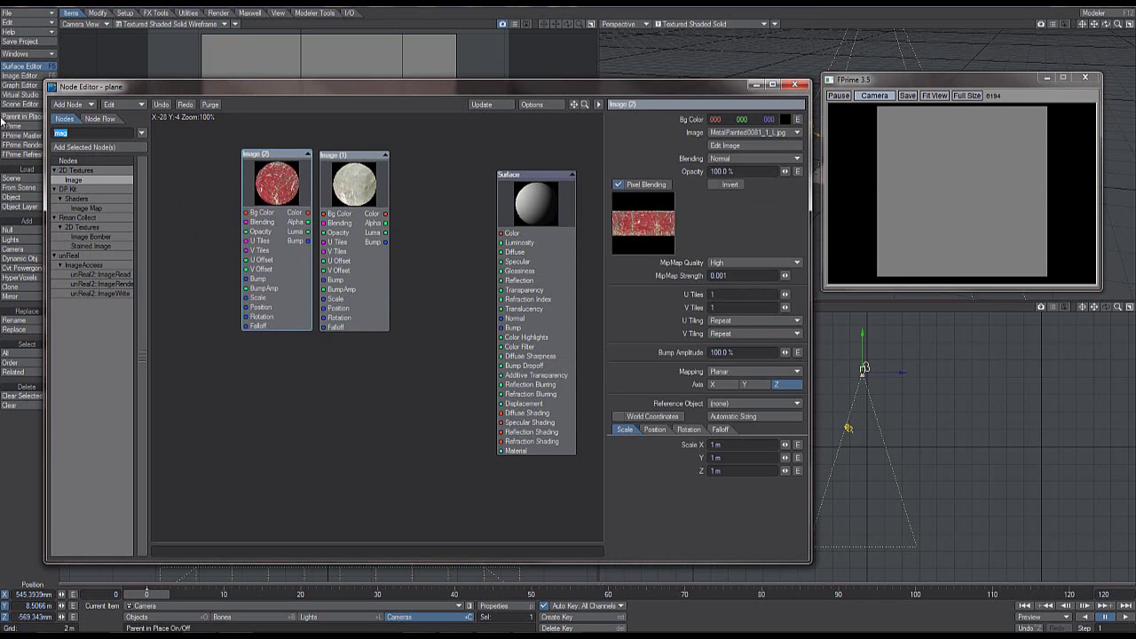
- Add a Mixer node, feeding the bare metal color into Fg Color and the painted metal color into Bg Color
{"action": "type", "text": "mix"}
{"action": "left_click_drag", "start_coordinate": [78, 189], "coordinate": [465, 182]}
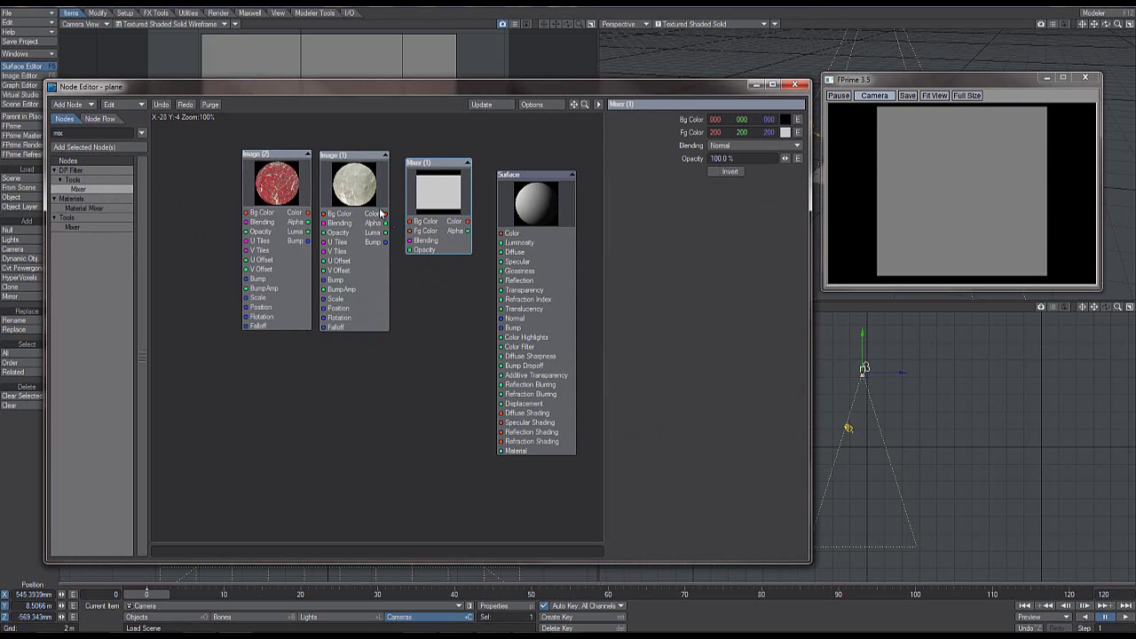
{"action": "left_click_drag", "start_coordinate": [354, 208], "coordinate": [428, 231]}
{"action": "left_click_drag", "start_coordinate": [308, 213], "coordinate": [435, 223]}
- Set the planar mapping of both image nodes to the Y axis and size them automatically
{"action": "left_click", "coordinate": [299, 191]}
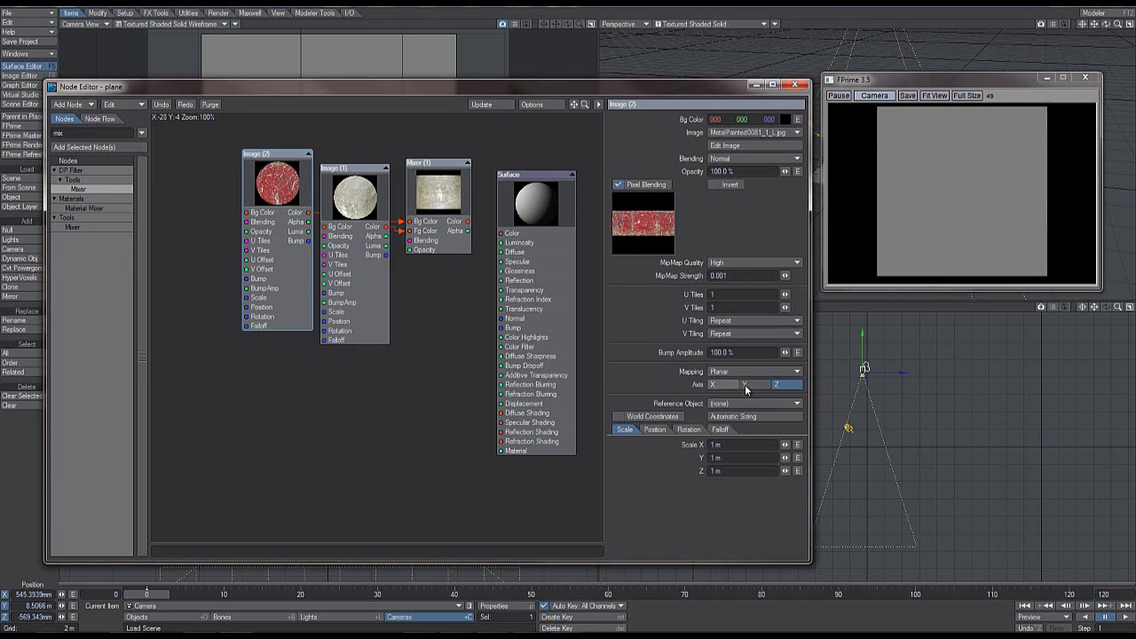
{"action": "left_click", "coordinate": [748, 385]}
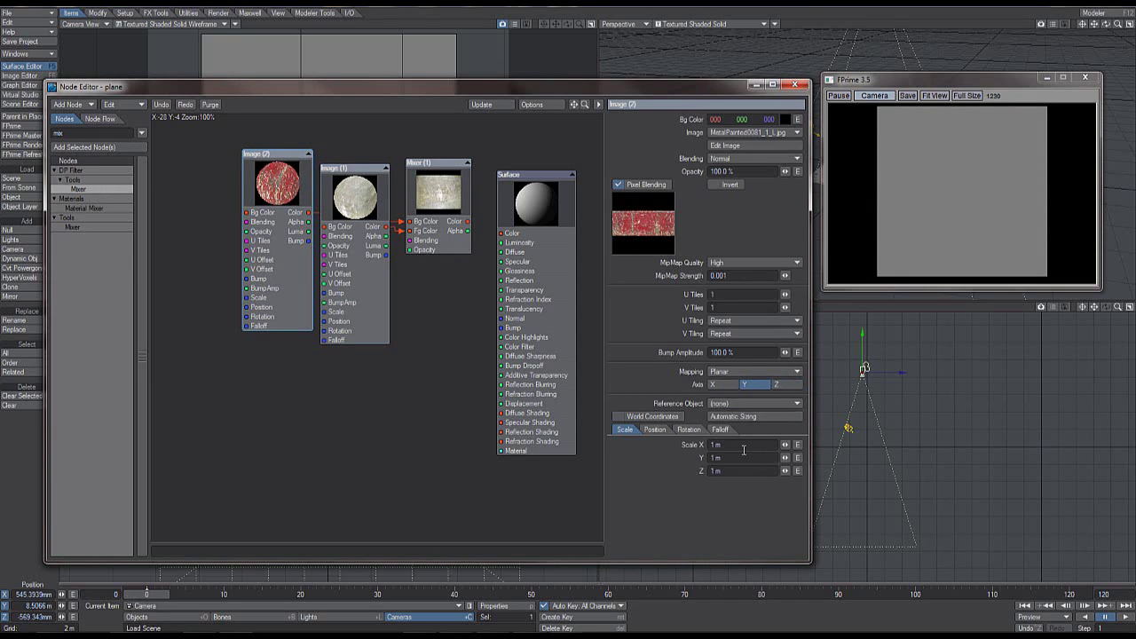
{"action": "left_click", "coordinate": [360, 199]}
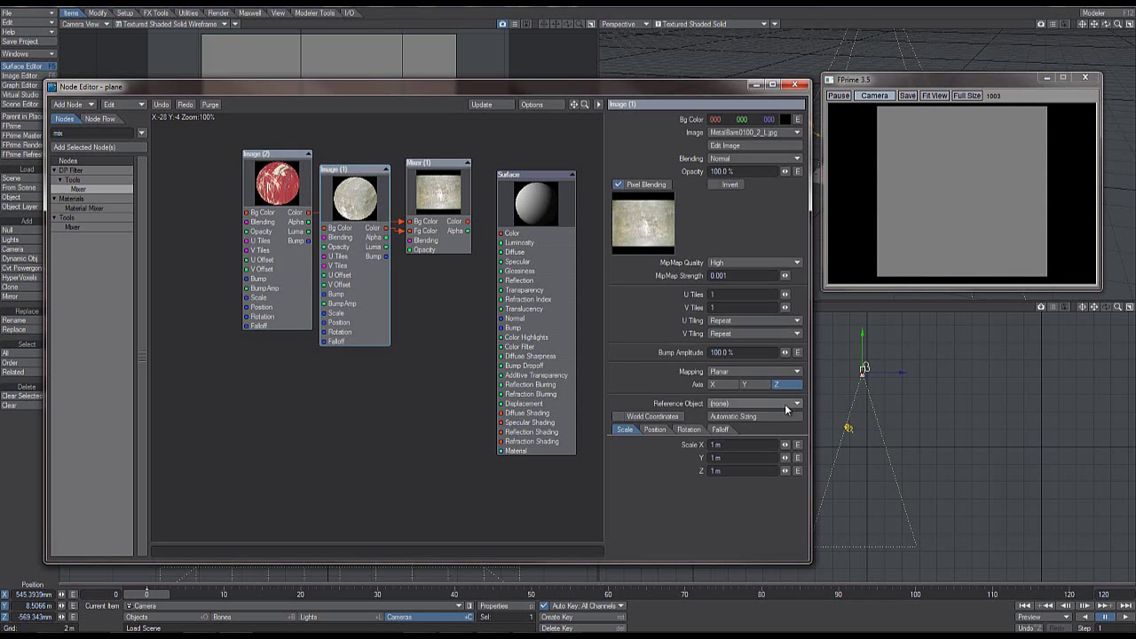
{"action": "left_click", "coordinate": [746, 384]}
{"action": "left_click", "coordinate": [742, 419]}
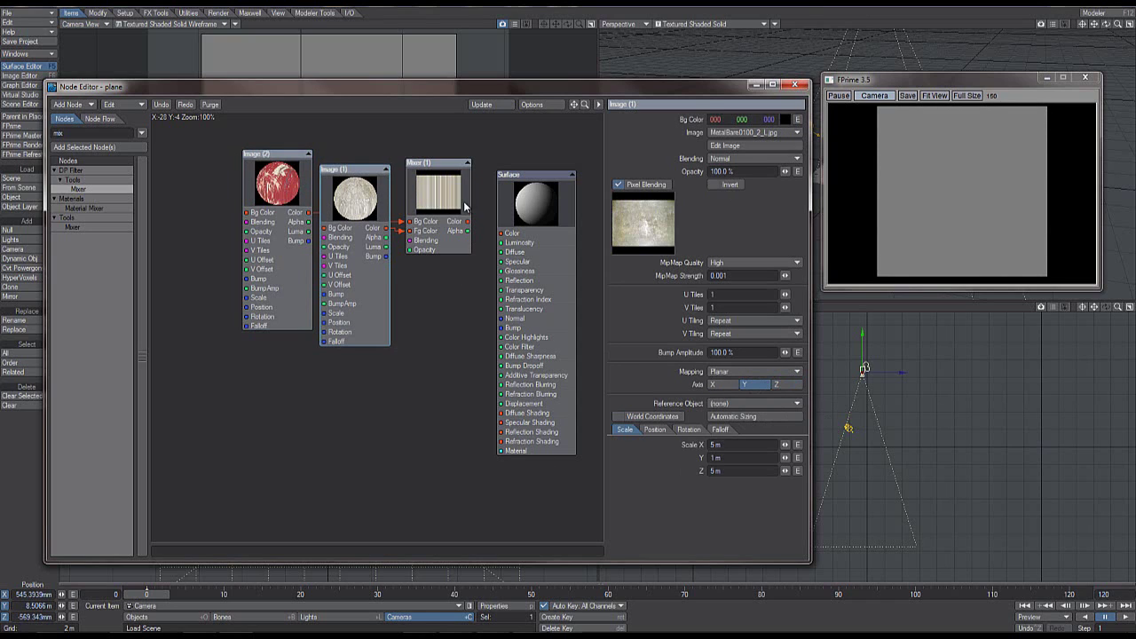
- Connect the mixer's Color to the Surface Color and swap its inputs: bare metal as background, painted metal as foreground
{"action": "left_click_drag", "start_coordinate": [469, 221], "coordinate": [501, 232]}
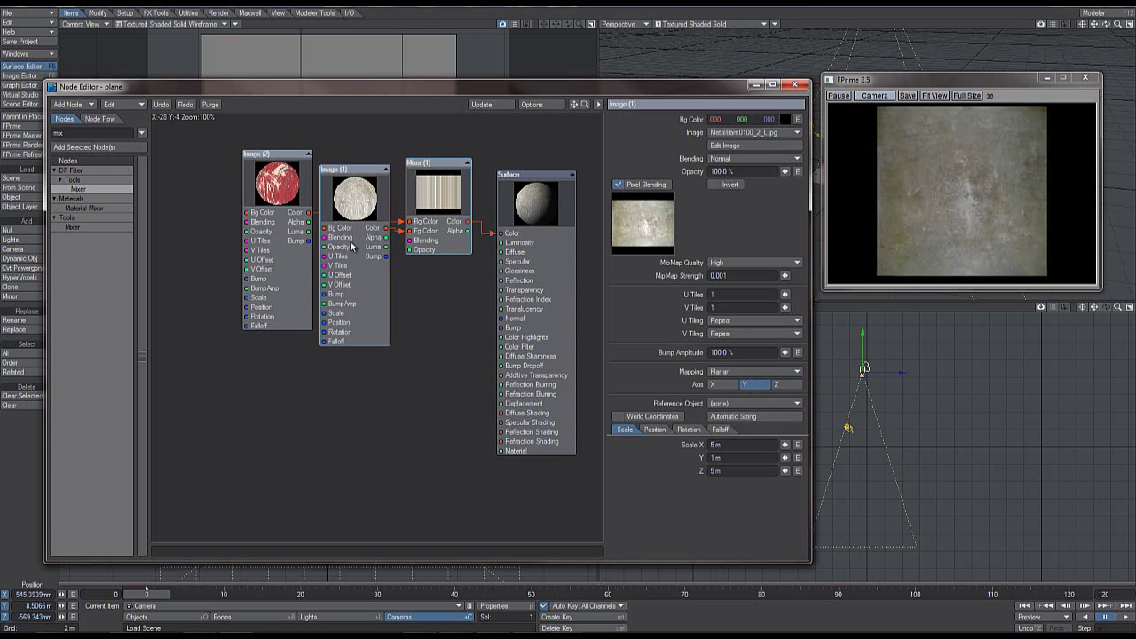
{"action": "left_click_drag", "start_coordinate": [275, 206], "coordinate": [222, 203]}
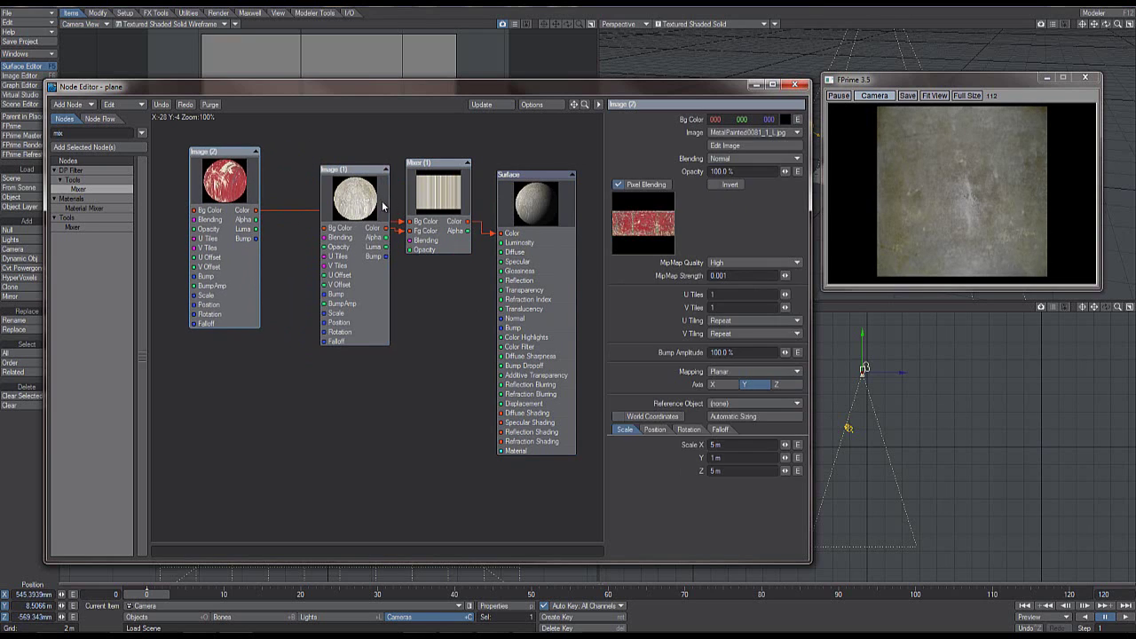
{"action": "left_click_drag", "start_coordinate": [366, 207], "coordinate": [335, 232]}
{"action": "left_click_drag", "start_coordinate": [232, 177], "coordinate": [241, 164]}
{"action": "left_click_drag", "start_coordinate": [336, 233], "coordinate": [334, 166]}
{"action": "left_click_drag", "start_coordinate": [402, 232], "coordinate": [426, 221]}
{"action": "left_click_drag", "start_coordinate": [270, 196], "coordinate": [427, 233]}
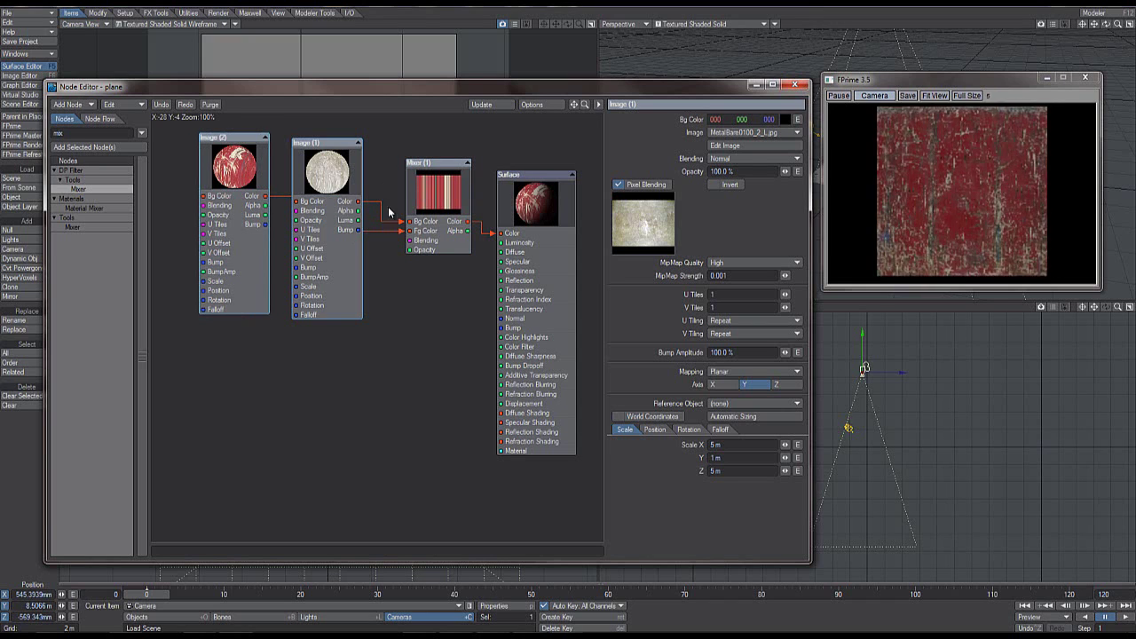
- Rearrange the image nodes with the bare metal one first and the painted metal one between it and the mixer
{"action": "left_click_drag", "start_coordinate": [335, 186], "coordinate": [322, 186]}
{"action": "left_click_drag", "start_coordinate": [237, 171], "coordinate": [232, 172]}
{"action": "left_click_drag", "start_coordinate": [319, 178], "coordinate": [261, 253]}
{"action": "left_click_drag", "start_coordinate": [230, 177], "coordinate": [361, 192]}
{"action": "left_click_drag", "start_coordinate": [274, 232], "coordinate": [258, 185]}
{"action": "left_click_drag", "start_coordinate": [353, 188], "coordinate": [323, 197]}
{"action": "left_click", "coordinate": [246, 198]}
{"action": "left_click_drag", "start_coordinate": [248, 202], "coordinate": [236, 190]}
{"action": "left_click_drag", "start_coordinate": [319, 183], "coordinate": [321, 177]}
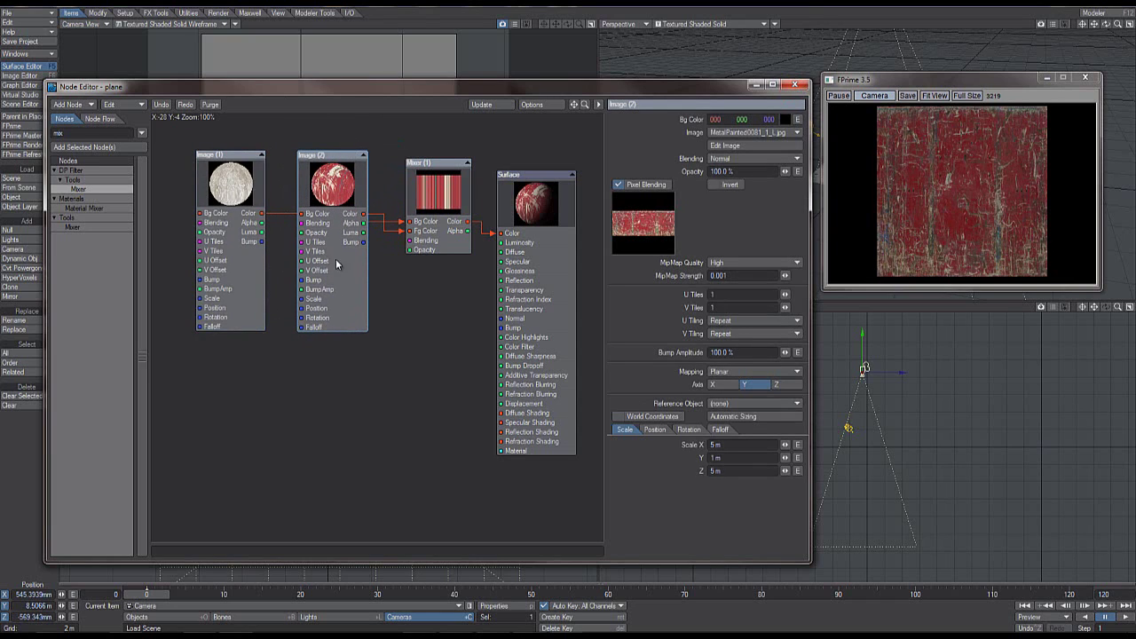
- Try the mixer's opacity at 68%, 20% and 50.5%, and return it to 100%
{"action": "left_click_drag", "start_coordinate": [417, 190], "coordinate": [424, 190]}
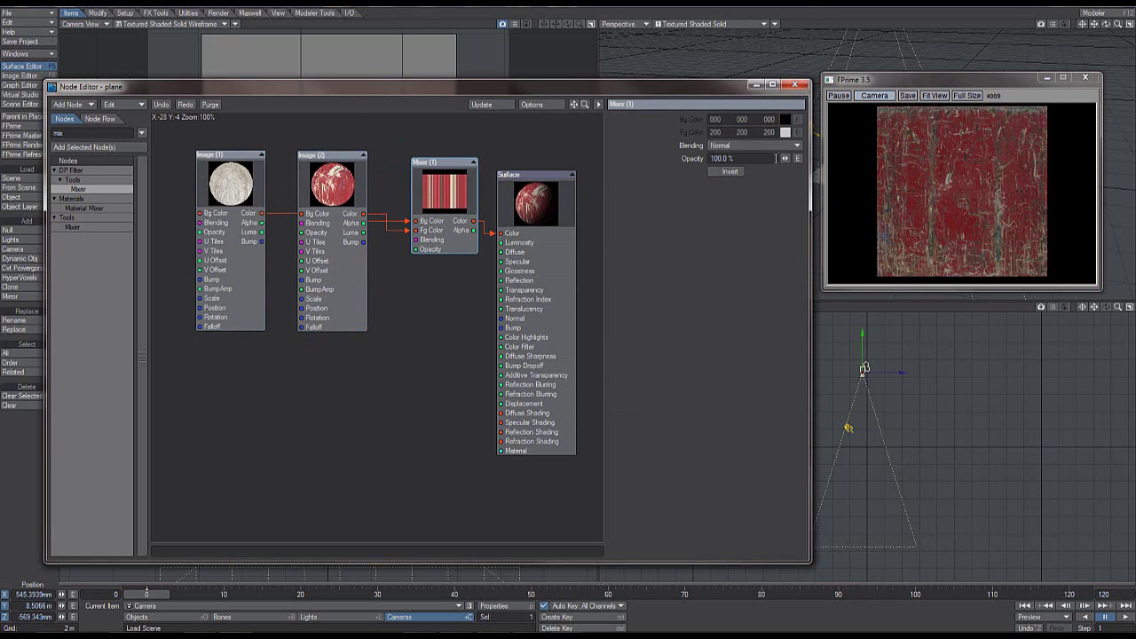
{"action": "left_click_drag", "start_coordinate": [785, 161], "coordinate": [698, 147]}
{"action": "left_click_drag", "start_coordinate": [785, 158], "coordinate": [590, 142]}
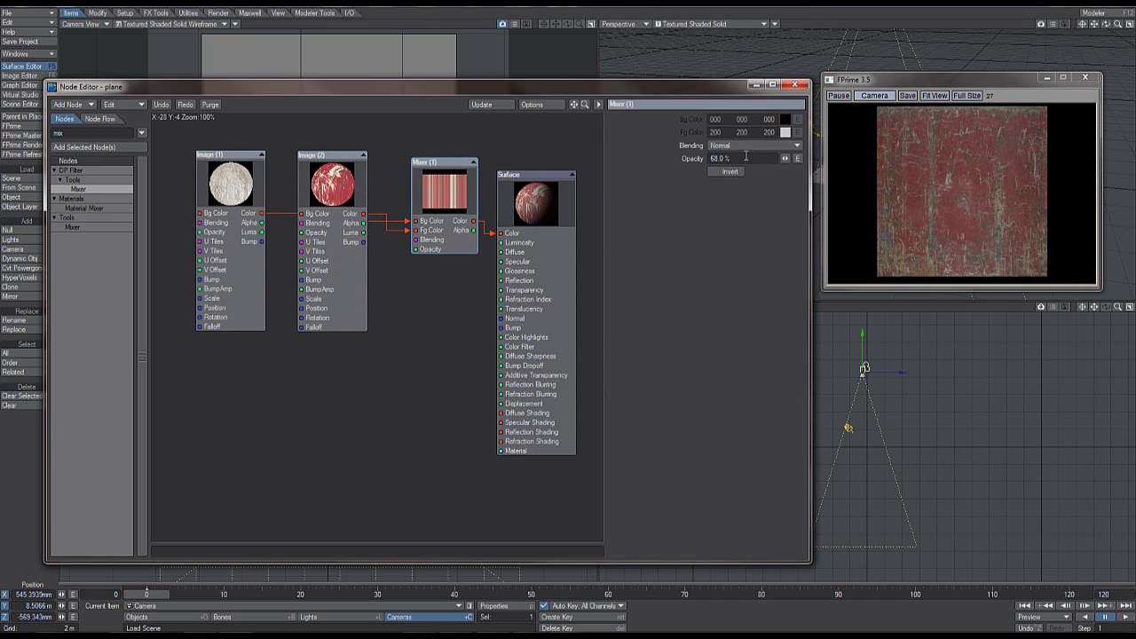
{"action": "left_click_drag", "start_coordinate": [746, 158], "coordinate": [597, 122]}
{"action": "type", "text": "20"}
{"action": "key", "text": "Return"}
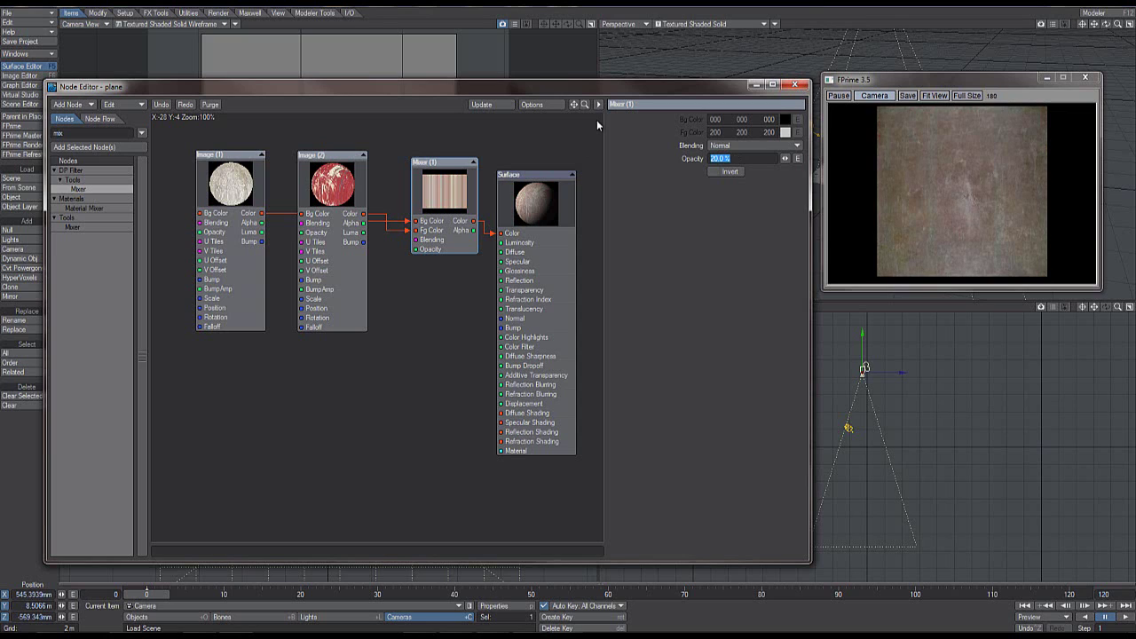
{"action": "left_click_drag", "start_coordinate": [784, 158], "coordinate": [841, 173]}
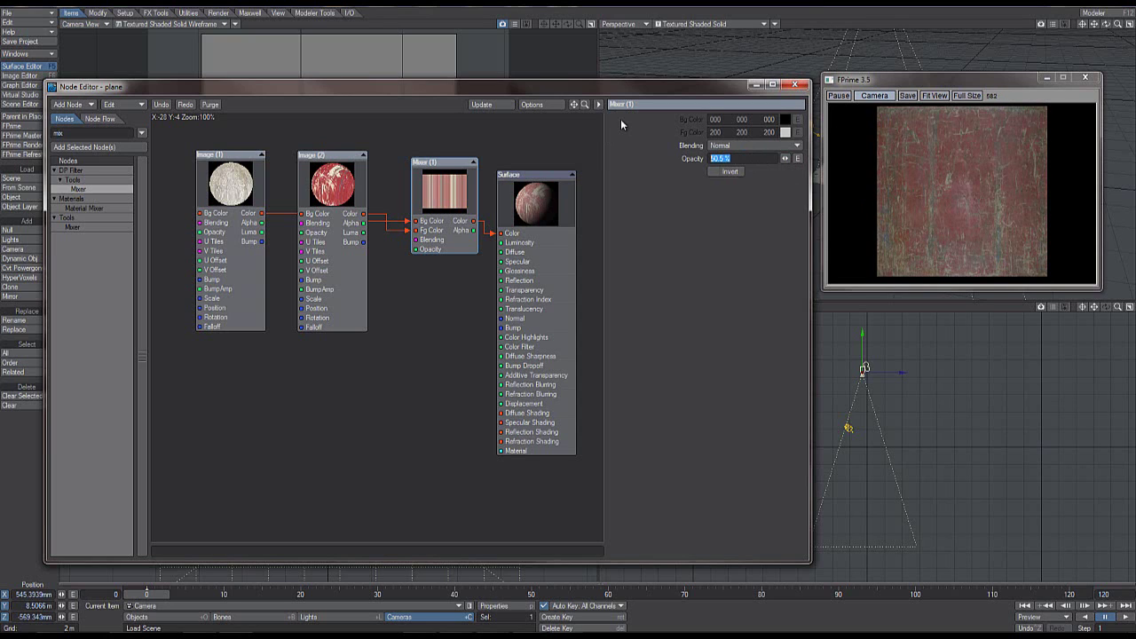
{"action": "type", "text": "100"}
{"action": "key", "text": "Return"}
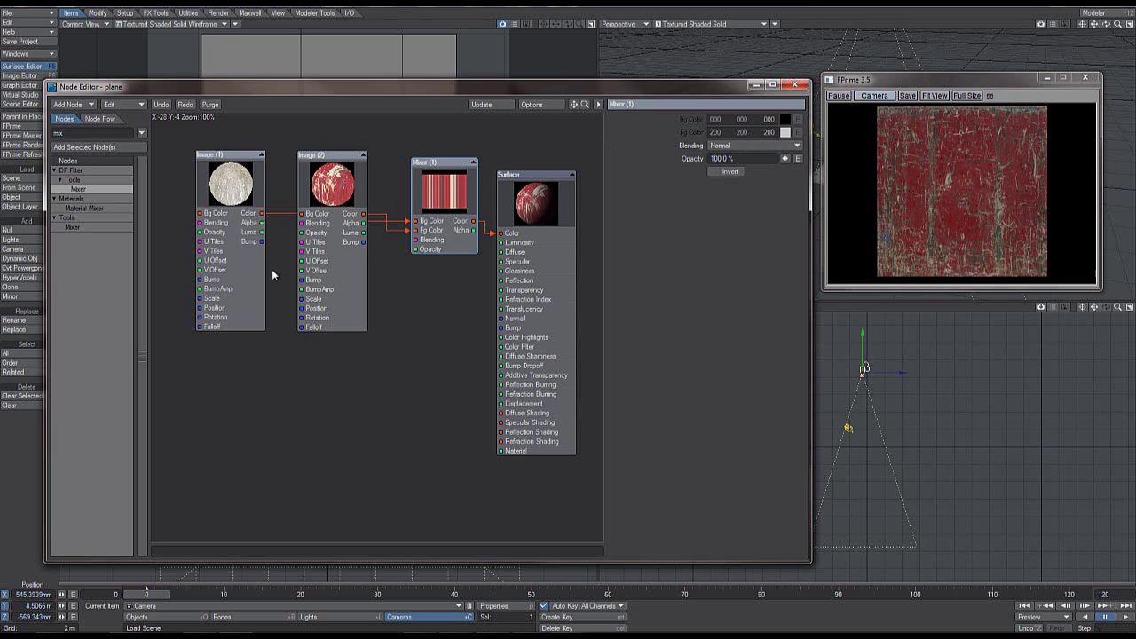
- Duplicate the painted metal image node as a tile02medium010.jpg mask whose Luma drives the mixer's Opacity
{"action": "left_click", "coordinate": [331, 193]}
{"action": "key", "text": "ctrl+c"}
{"action": "key", "text": "ctrl+v"}
{"action": "left_click_drag", "start_coordinate": [402, 288], "coordinate": [310, 390]}
{"action": "left_click", "coordinate": [759, 133]}
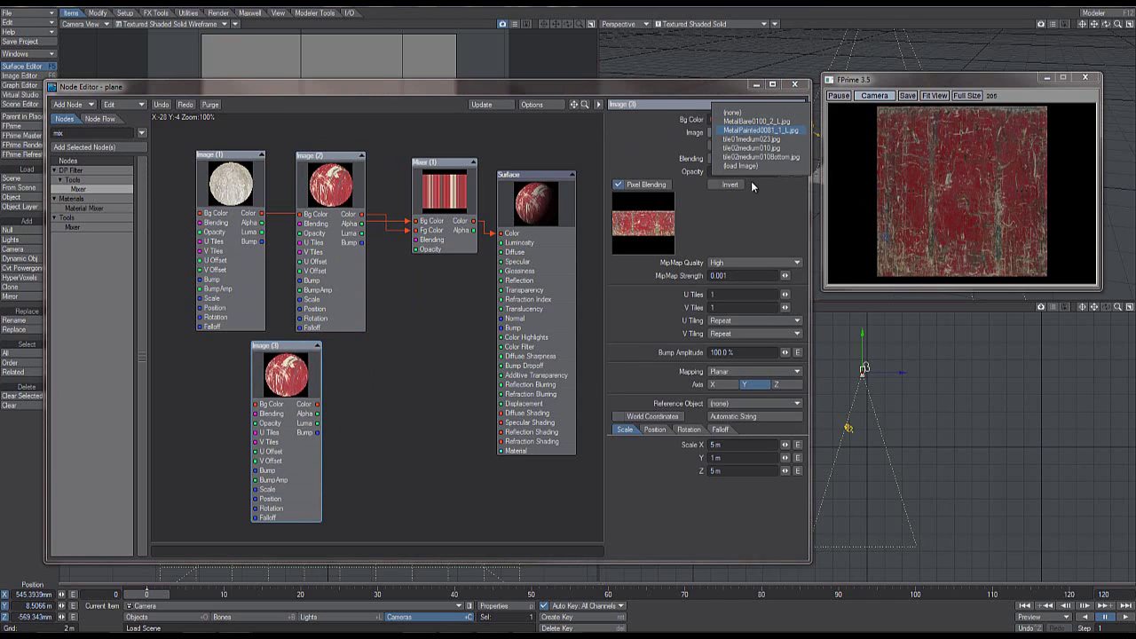
{"action": "left_click", "coordinate": [769, 149]}
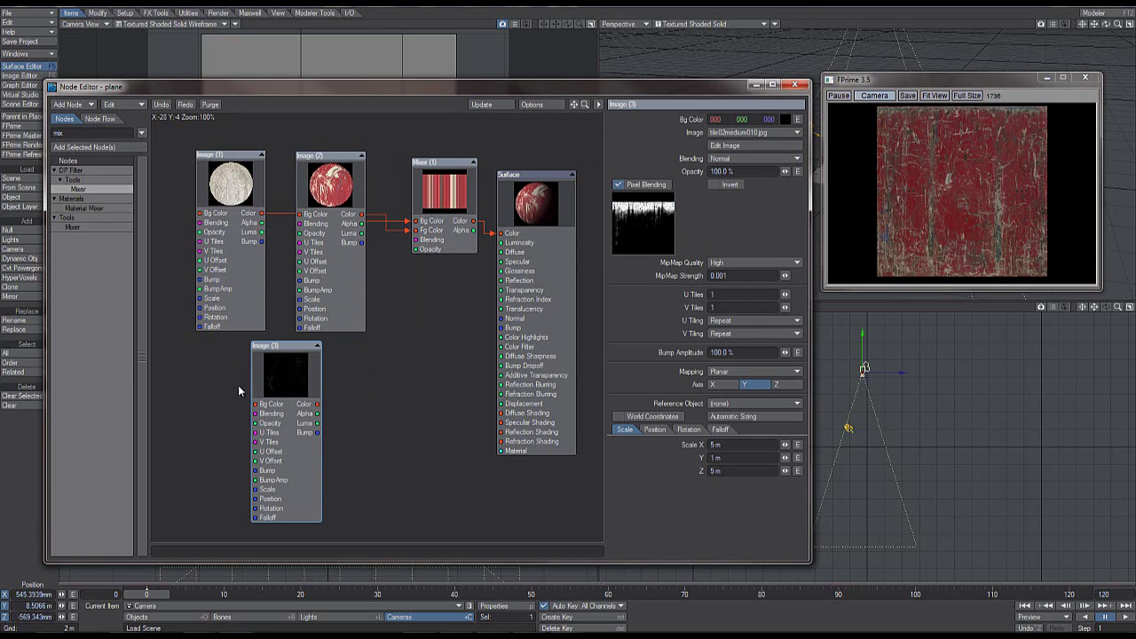
{"action": "left_click_drag", "start_coordinate": [288, 400], "coordinate": [447, 249]}
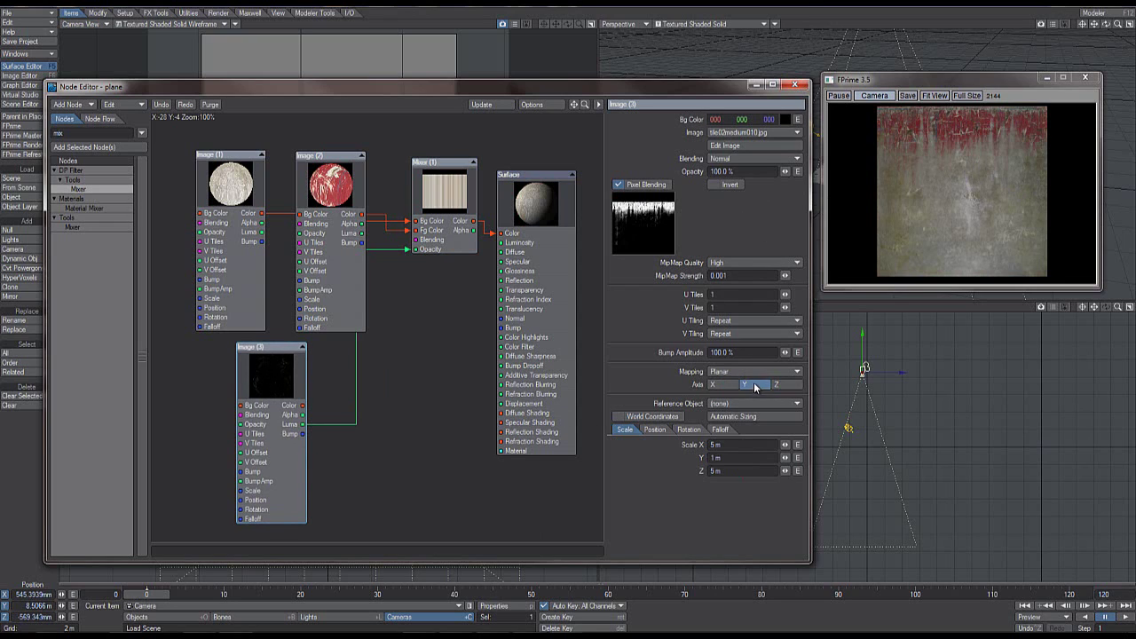
- Collapse the two metal image nodes and spread out the mixer, surface and mask nodes to free space between them
{"action": "left_click_drag", "start_coordinate": [282, 373], "coordinate": [232, 369]}
{"action": "left_click", "coordinate": [361, 156]}
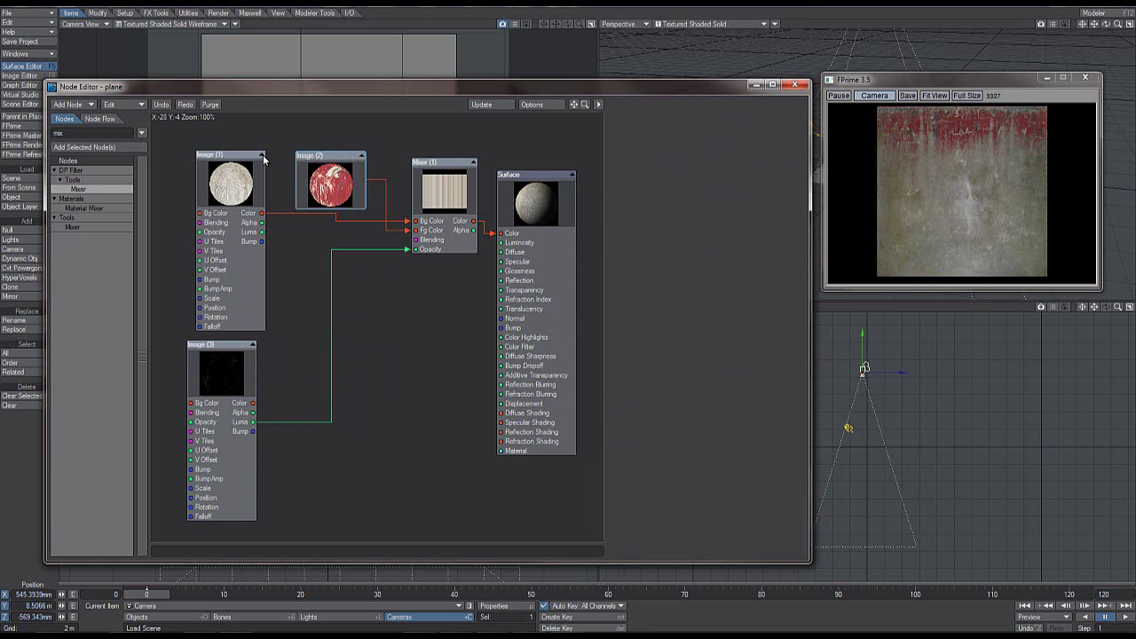
{"action": "left_click", "coordinate": [261, 155]}
{"action": "left_click_drag", "start_coordinate": [227, 160], "coordinate": [209, 139]}
{"action": "left_click_drag", "start_coordinate": [313, 157], "coordinate": [270, 133]}
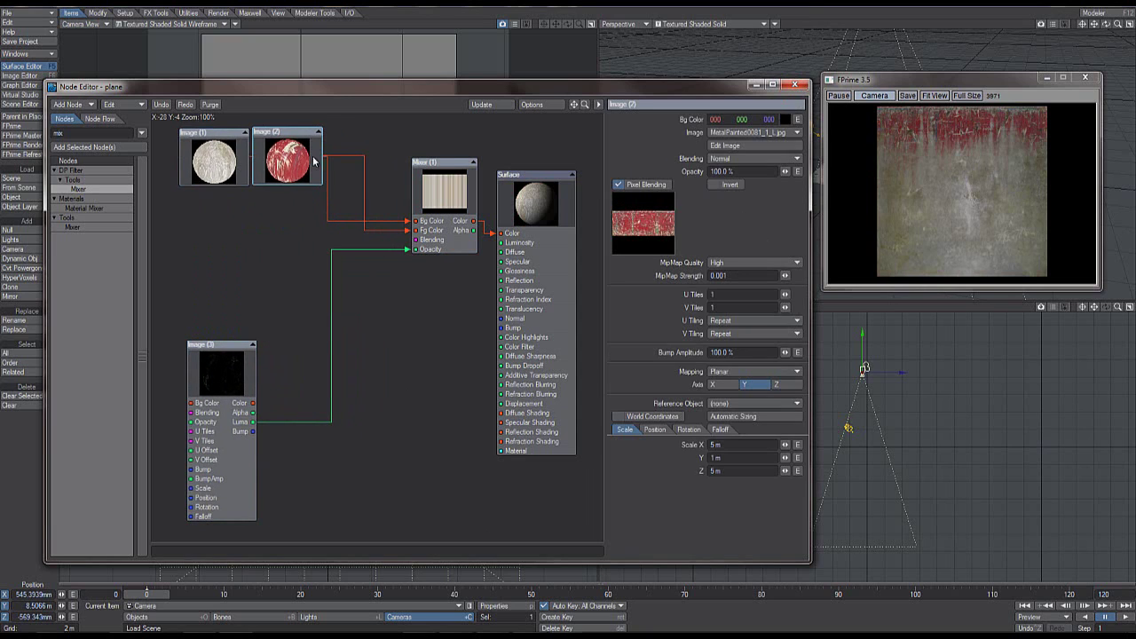
{"action": "left_click_drag", "start_coordinate": [555, 148], "coordinate": [457, 209]}
{"action": "left_click_drag", "start_coordinate": [460, 204], "coordinate": [558, 172]}
{"action": "left_click_drag", "start_coordinate": [249, 357], "coordinate": [218, 380]}
{"action": "left_click", "coordinate": [242, 340]}
{"action": "left_click", "coordinate": [234, 353]}
- Add a scalar Add math node to the node network
{"action": "left_click_drag", "start_coordinate": [85, 134], "coordinate": [7, 140]}
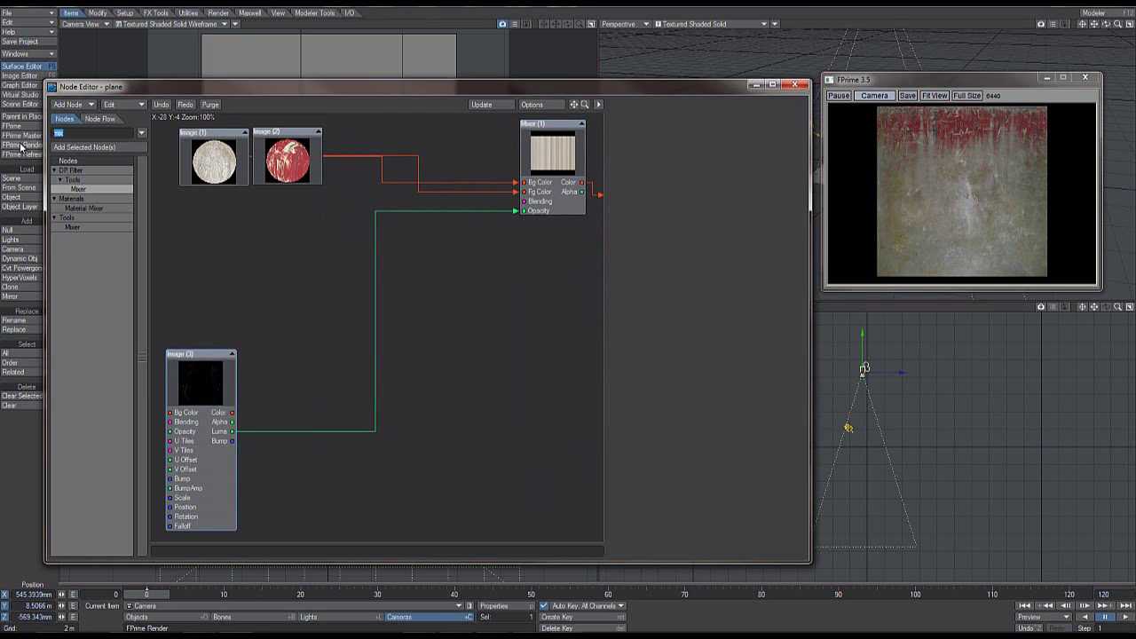
{"action": "type", "text": "add"}
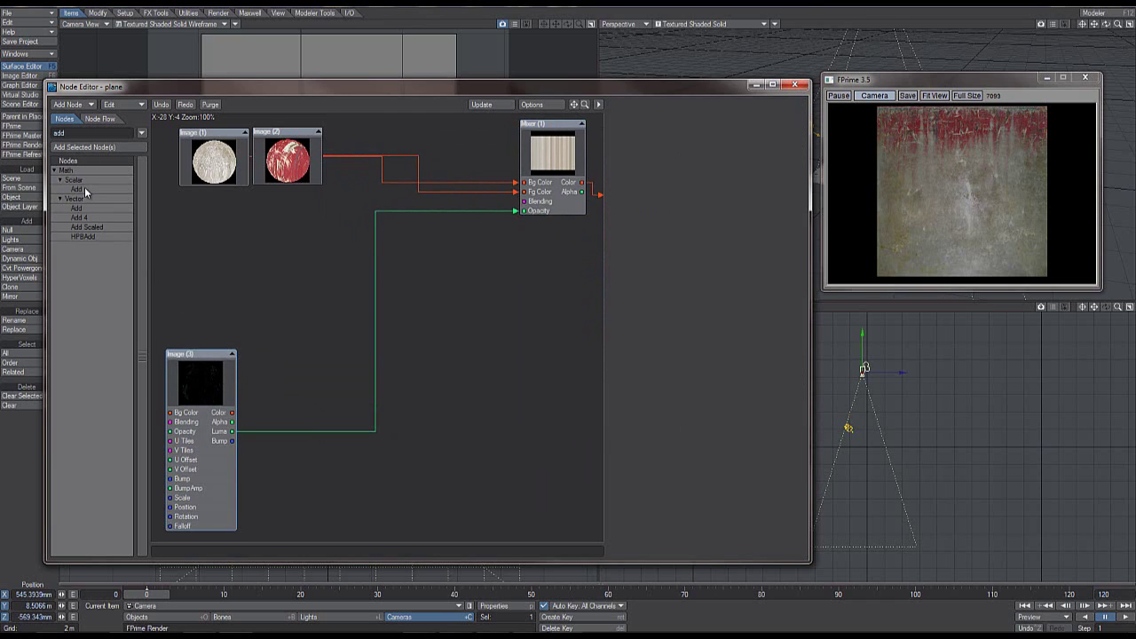
{"action": "double_click", "coordinate": [85, 187]}
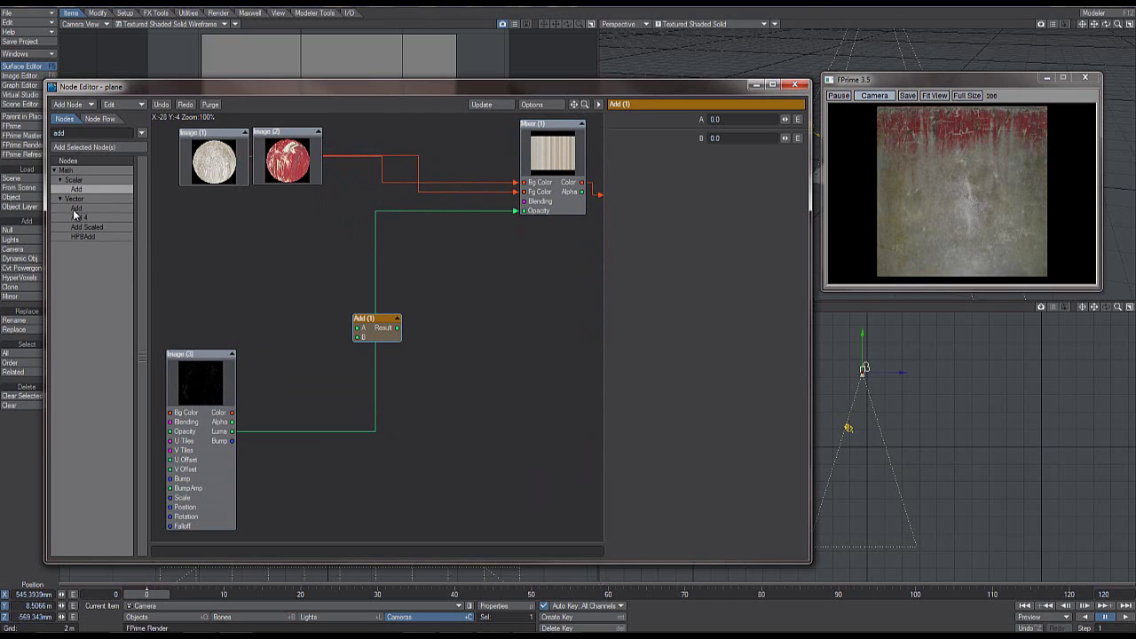
- Add a vector Add node next to the scalar one for comparison, and delete it
{"action": "double_click", "coordinate": [76, 208]}
{"action": "left_click_drag", "start_coordinate": [363, 326], "coordinate": [337, 371]}
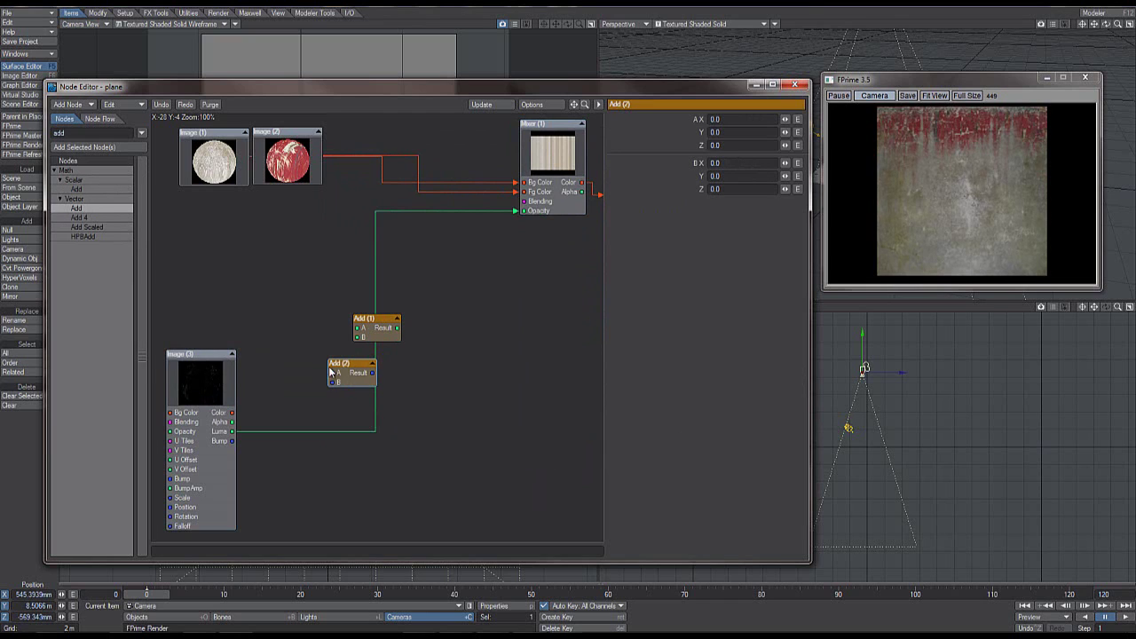
{"action": "left_click_drag", "start_coordinate": [380, 331], "coordinate": [332, 293]}
{"action": "left_click", "coordinate": [350, 367]}
{"action": "key", "text": "Delete"}
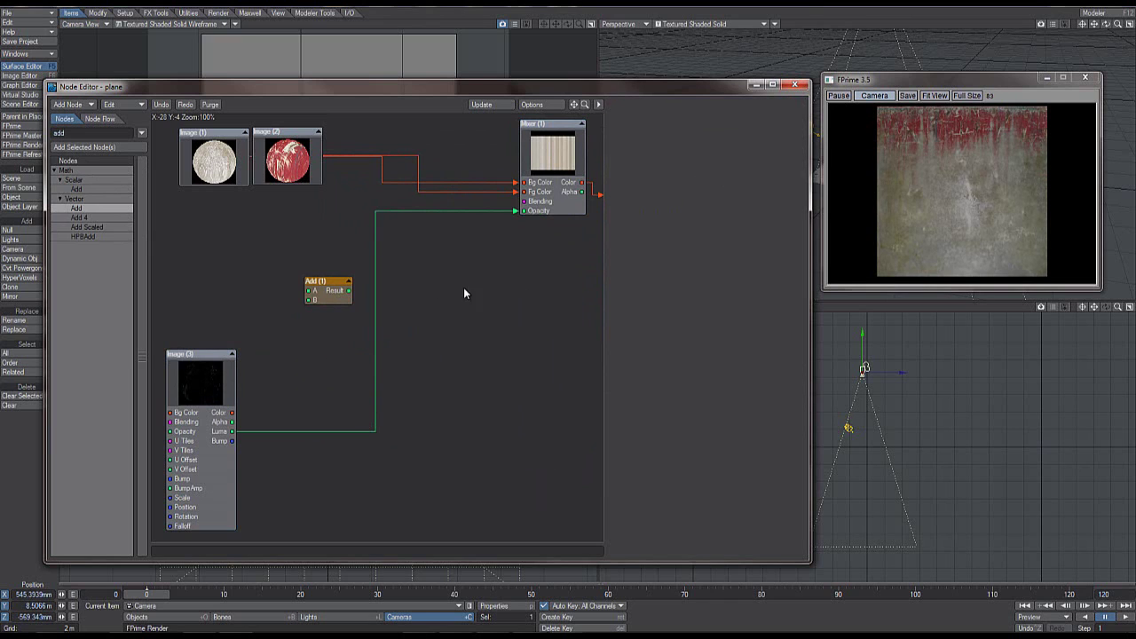
- Duplicate the tile02medium010.jpg mask node beside the original and set the copy's image to tile02medium010Bottom.jpg
{"action": "left_click_drag", "start_coordinate": [331, 284], "coordinate": [450, 289]}
{"action": "left_click", "coordinate": [211, 387]}
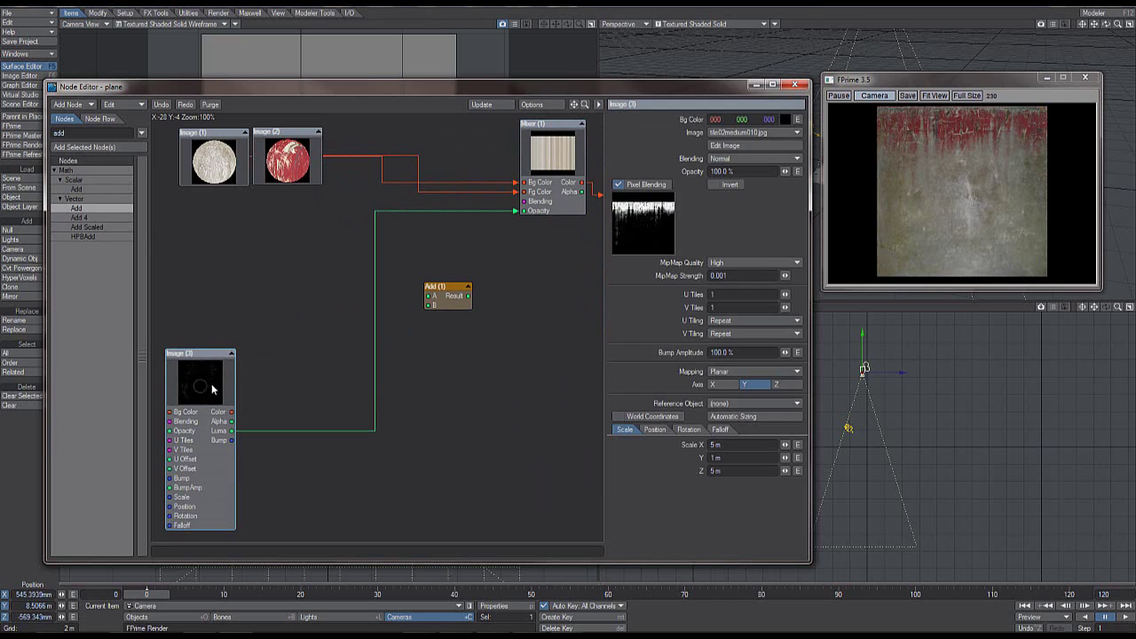
{"action": "key", "text": "ctrl+c"}
{"action": "key", "text": "ctrl+v"}
{"action": "left_click_drag", "start_coordinate": [374, 280], "coordinate": [297, 384]}
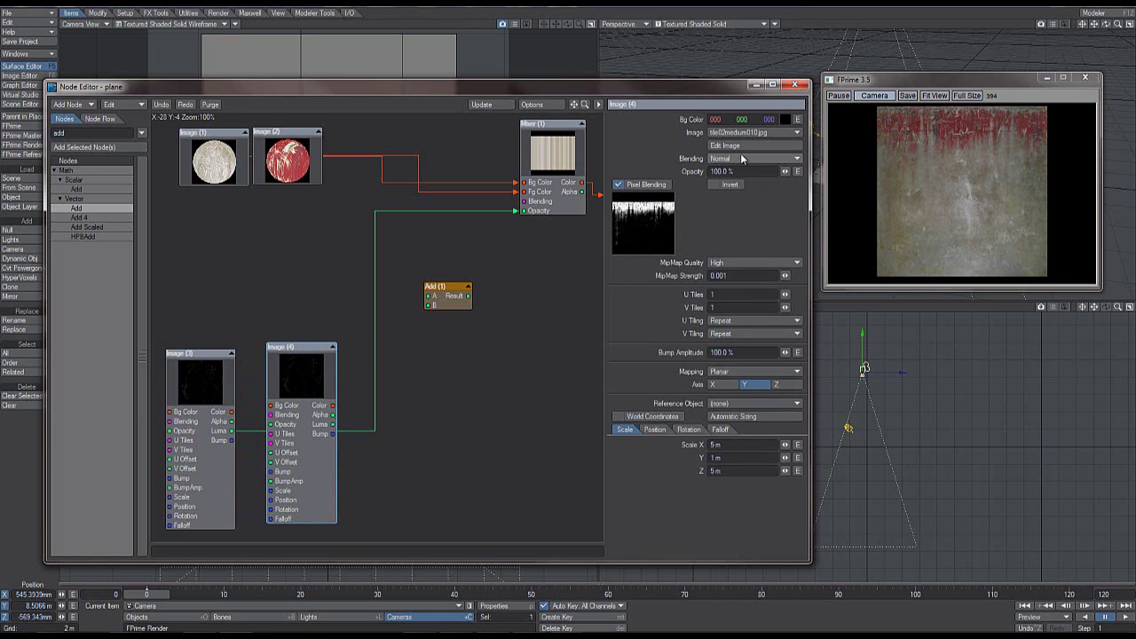
{"action": "left_click", "coordinate": [756, 133]}
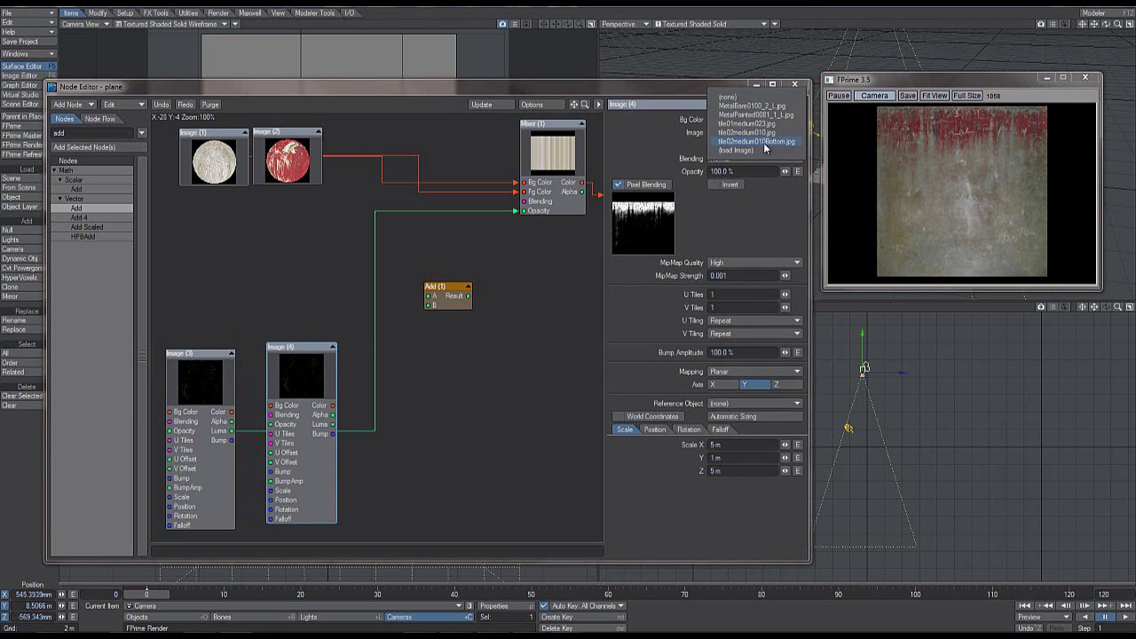
{"action": "left_click", "coordinate": [762, 141]}
- Feed the Luma of both mask nodes into the Add node's A and B inputs and its Result into the mixer's Opacity
{"action": "left_click_drag", "start_coordinate": [209, 384], "coordinate": [214, 369]}
{"action": "left_click_drag", "start_coordinate": [299, 380], "coordinate": [317, 373]}
{"action": "left_click_drag", "start_coordinate": [522, 215], "coordinate": [423, 296]}
{"action": "left_click_drag", "start_coordinate": [346, 413], "coordinate": [550, 212]}
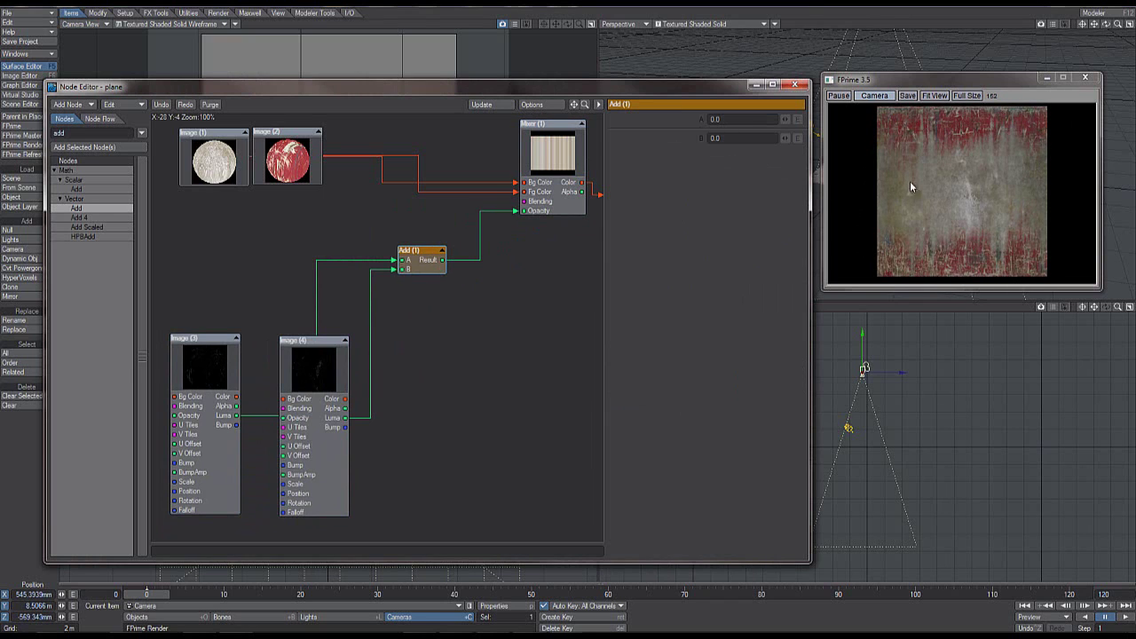
- Collapse the two mask nodes and move them up beneath the metal image nodes
{"action": "left_click", "coordinate": [345, 342]}
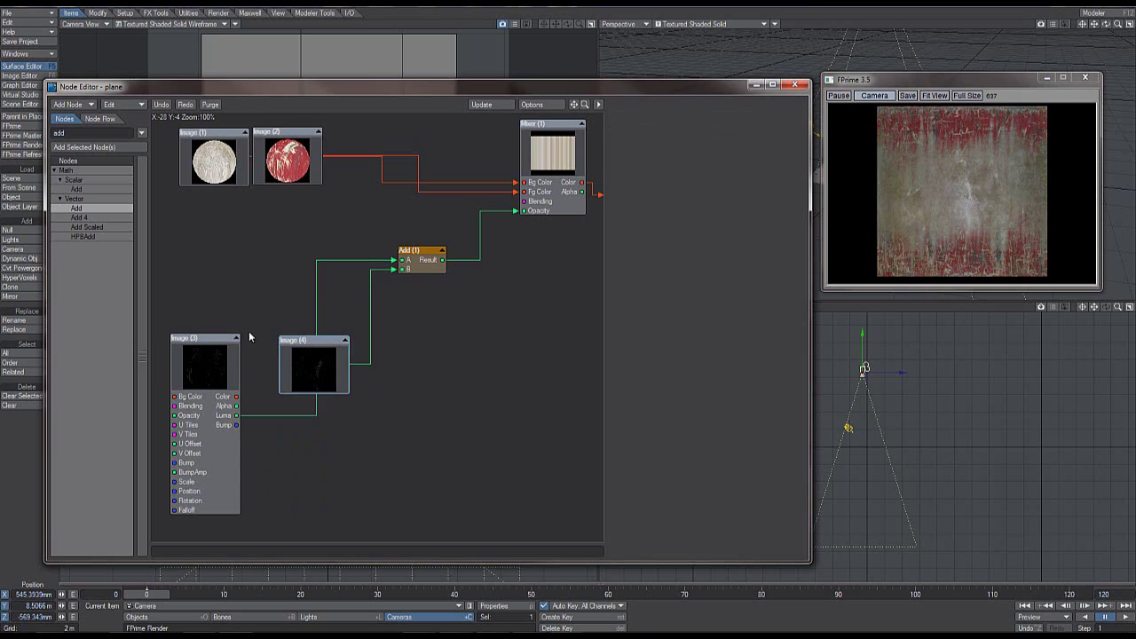
{"action": "left_click", "coordinate": [235, 338]}
{"action": "left_click_drag", "start_coordinate": [317, 314], "coordinate": [240, 389]}
{"action": "left_click_drag", "start_coordinate": [306, 349], "coordinate": [295, 213]}
- Duplicate the two collapsed mask nodes together and place the copies below the originals
{"action": "key", "text": "ctrl+c"}
{"action": "key", "text": "ctrl+v"}
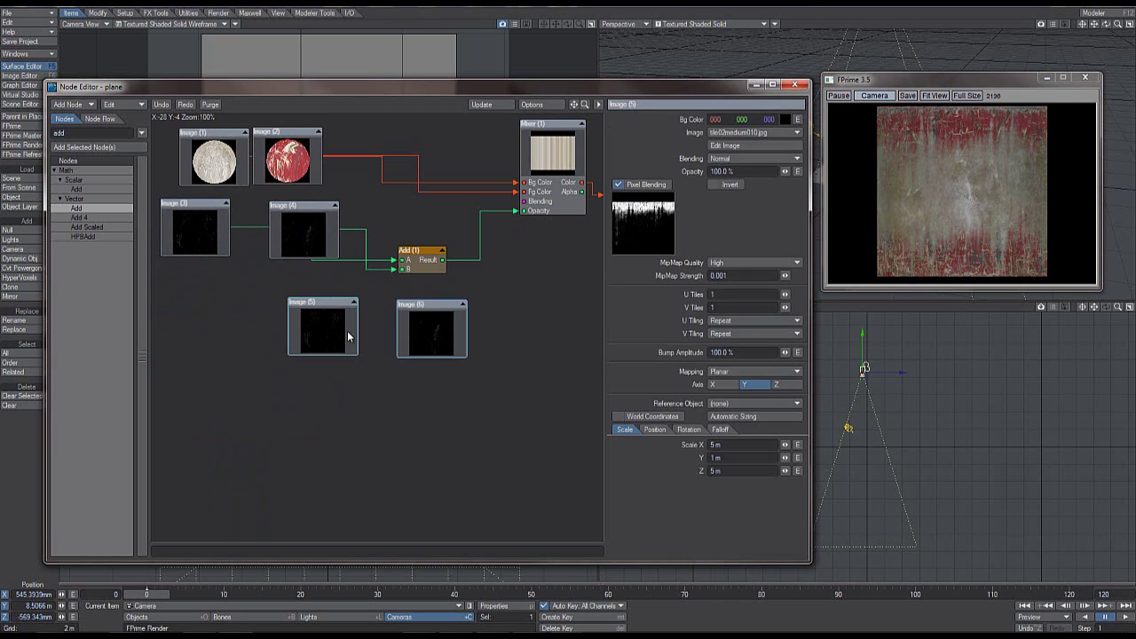
{"action": "left_click_drag", "start_coordinate": [346, 331], "coordinate": [220, 349]}
{"action": "left_click_drag", "start_coordinate": [260, 397], "coordinate": [254, 431]}
- Set the heading rotation of both duplicated mask nodes to 90°
{"action": "left_click", "coordinate": [209, 338]}
{"action": "left_click", "coordinate": [689, 429]}
{"action": "left_click_drag", "start_coordinate": [737, 445], "coordinate": [596, 403]}
{"action": "type", "text": "90"}
{"action": "key", "text": "Tab"}
{"action": "left_click", "coordinate": [300, 327]}
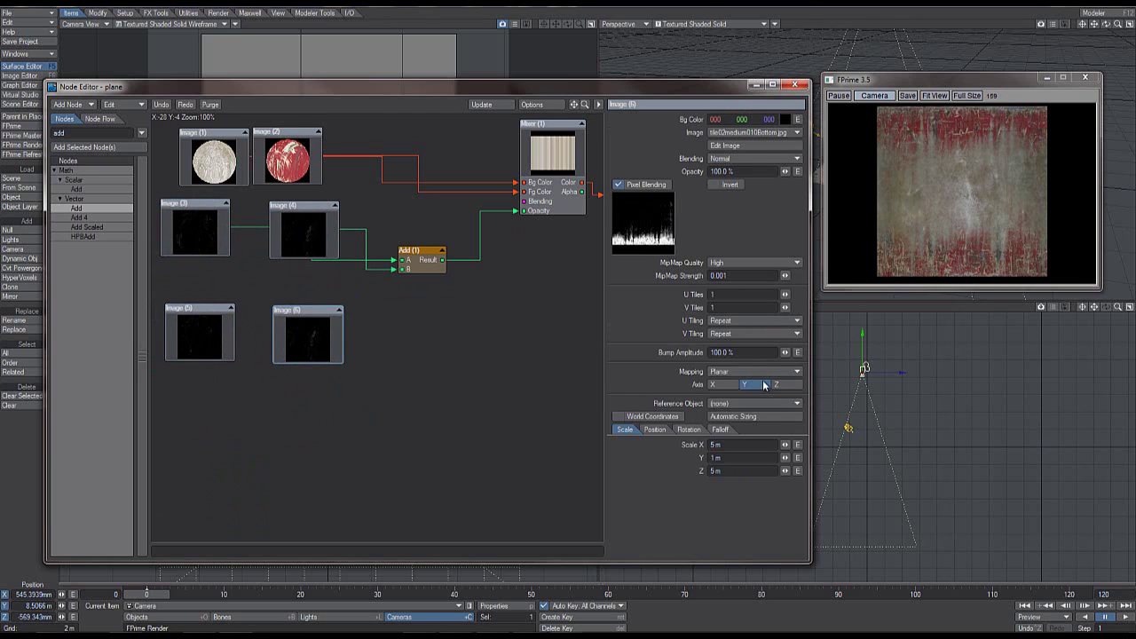
{"action": "left_click", "coordinate": [689, 429]}
{"action": "left_click", "coordinate": [736, 443]}
{"action": "type", "text": "90"}
{"action": "key", "text": "Tab"}
- Duplicate the Add node and feed the Luma of both rotated masks into the copy's A and B inputs
{"action": "left_click", "coordinate": [426, 257]}
{"action": "key", "text": "ctrl+c"}
{"action": "key", "text": "ctrl+v"}
{"action": "left_click_drag", "start_coordinate": [368, 335], "coordinate": [417, 331]}
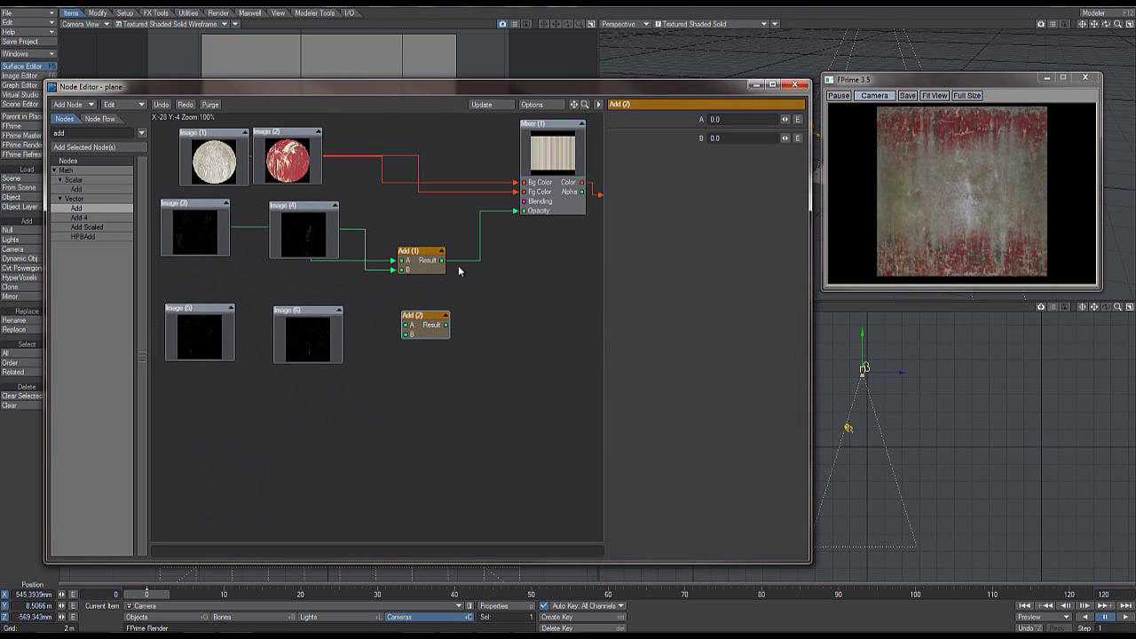
{"action": "left_click", "coordinate": [229, 308]}
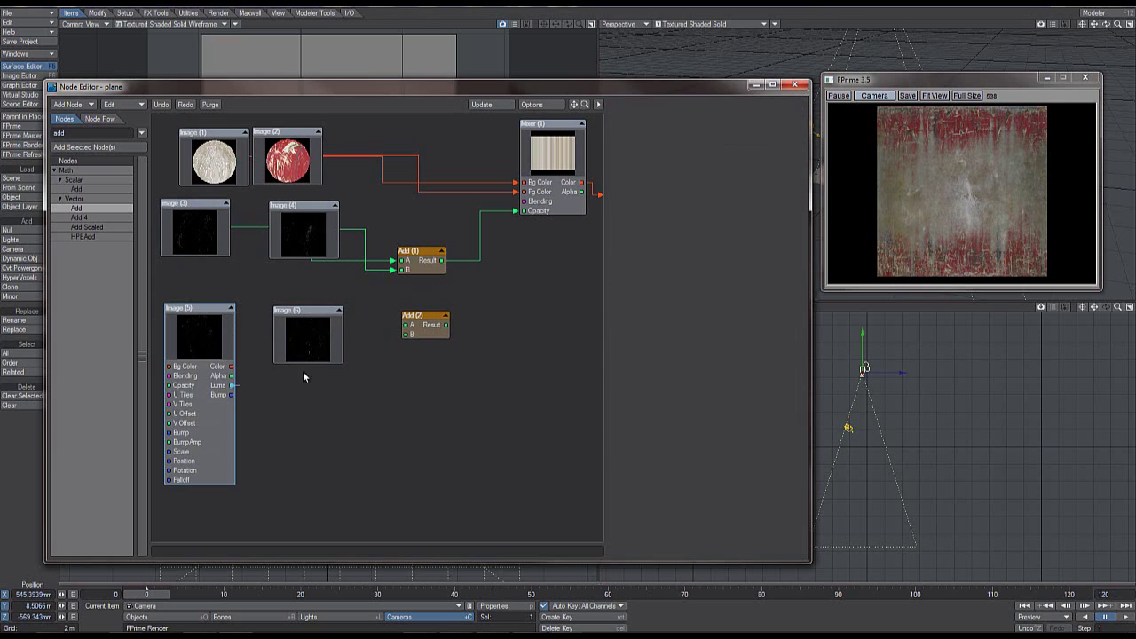
{"action": "left_click_drag", "start_coordinate": [320, 373], "coordinate": [406, 324]}
{"action": "left_click", "coordinate": [338, 310]}
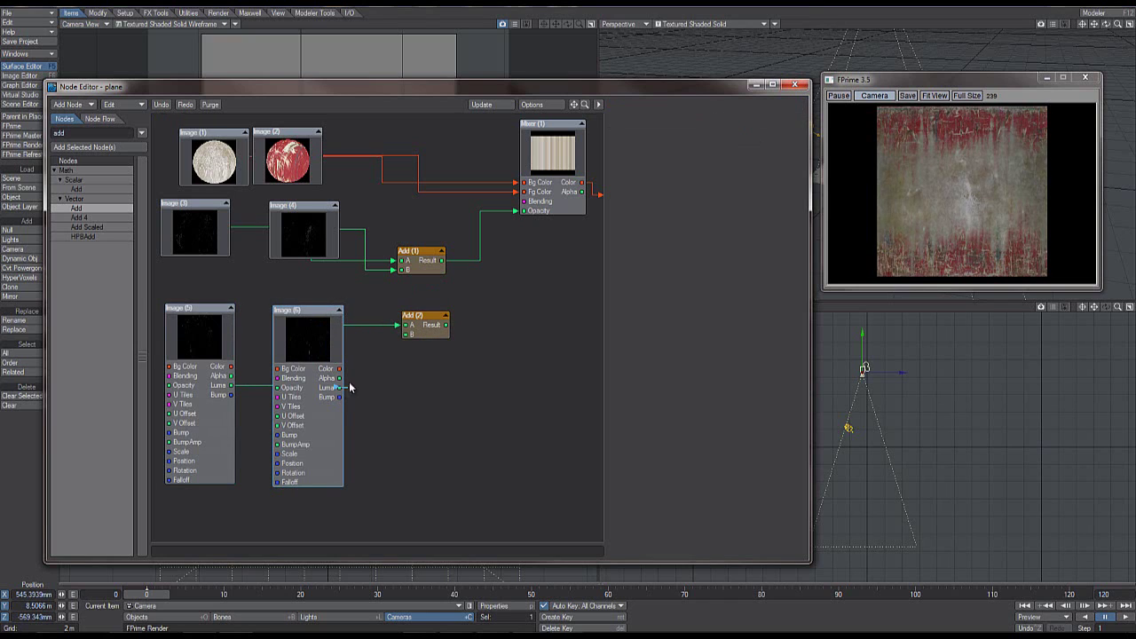
{"action": "left_click_drag", "start_coordinate": [374, 377], "coordinate": [399, 333]}
- Add a third Add node that combines the two Add results and drives the mixer's Opacity
{"action": "left_click", "coordinate": [442, 317]}
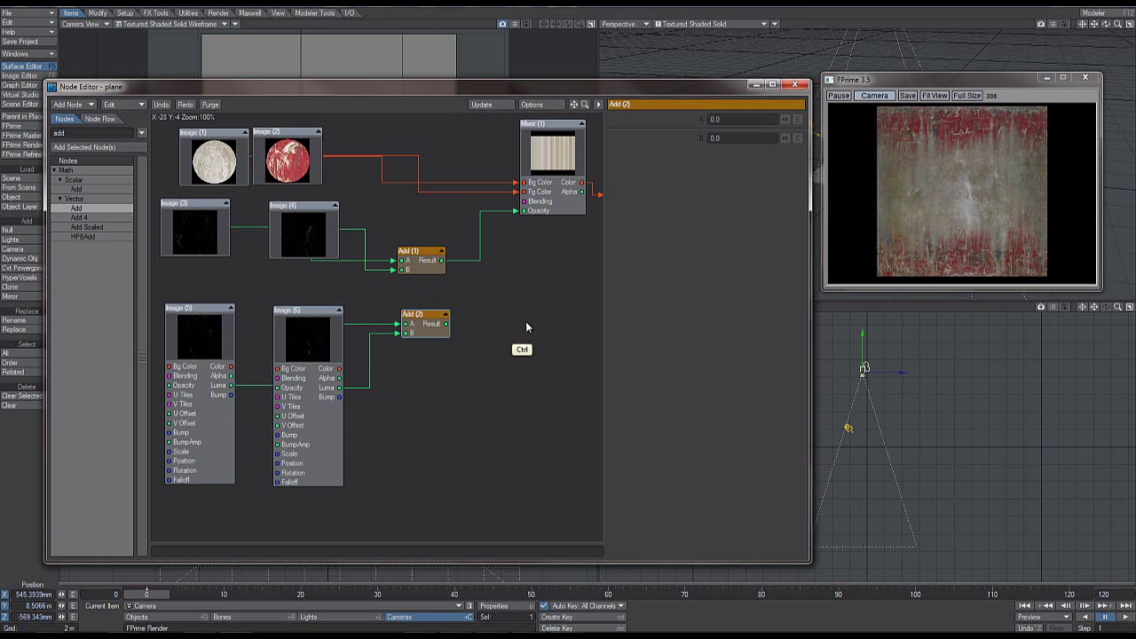
{"action": "key", "text": "ctrl+c"}
{"action": "key", "text": "ctrl+v"}
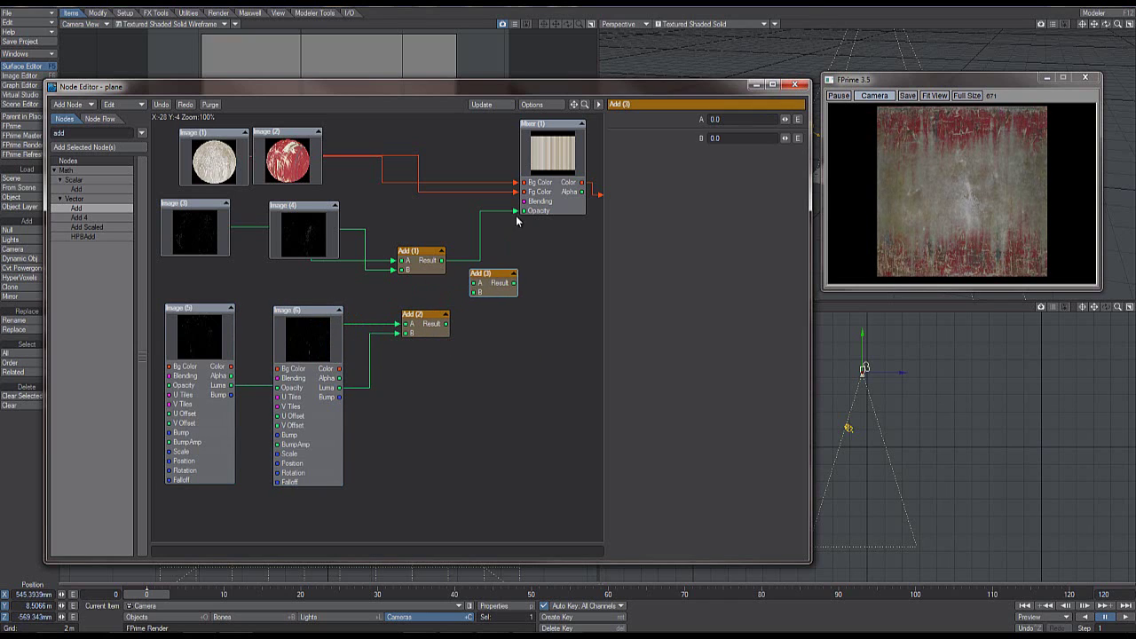
{"action": "left_click_drag", "start_coordinate": [517, 211], "coordinate": [473, 283]}
{"action": "left_click_drag", "start_coordinate": [446, 323], "coordinate": [522, 210]}
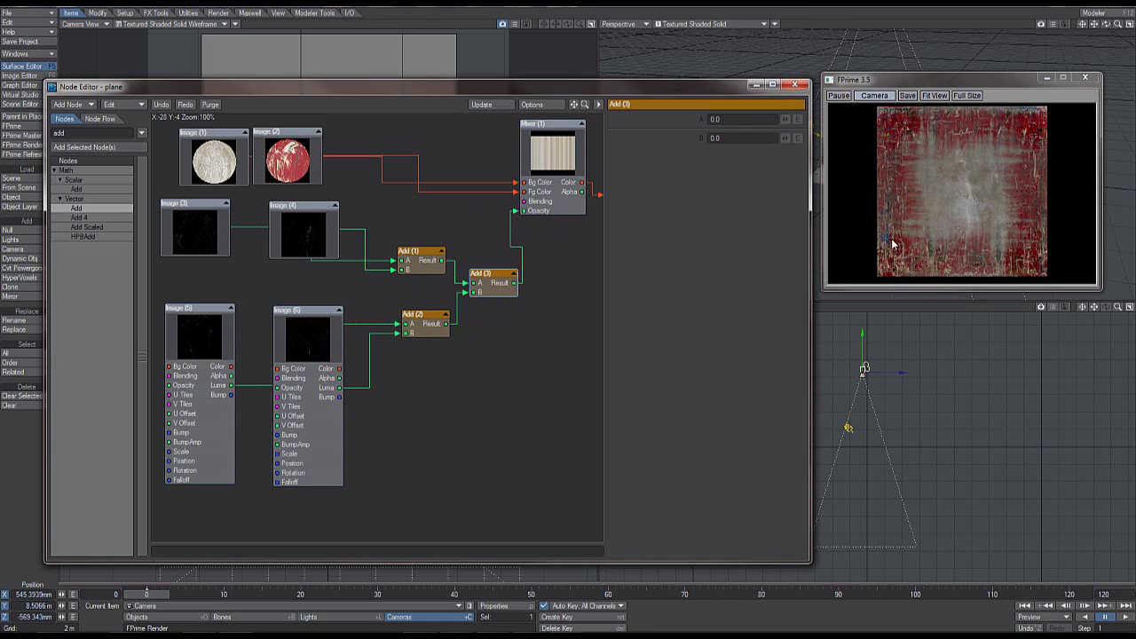
- Try an X position of 200 mm for the rotated tile02medium010Bottom.jpg mask, and settle on 500 mm
{"action": "left_click", "coordinate": [308, 361]}
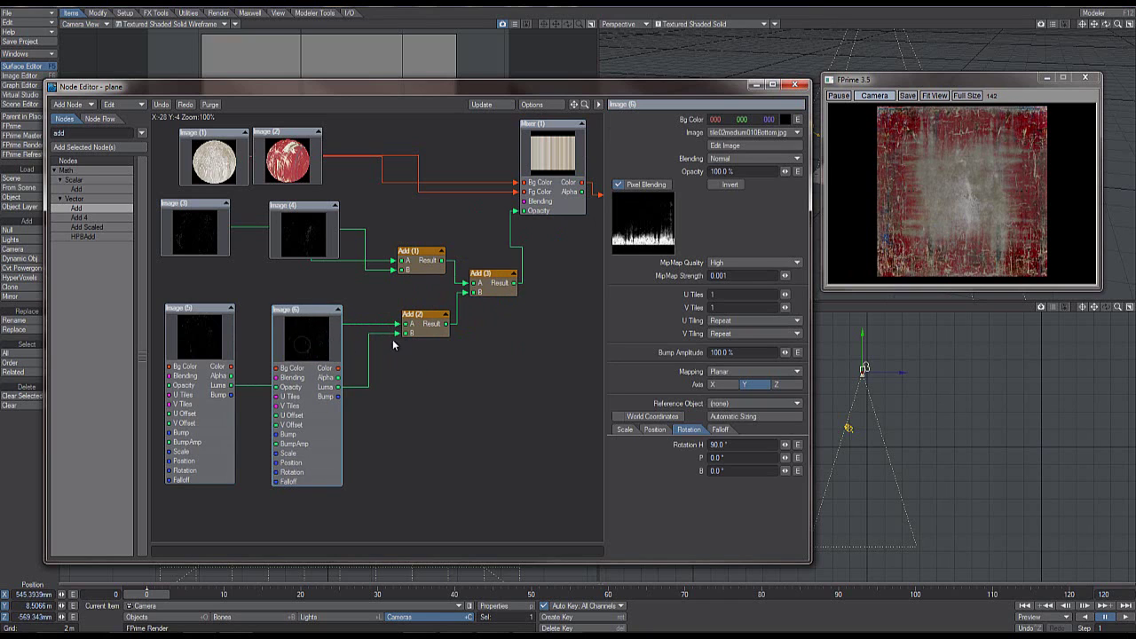
{"action": "left_click", "coordinate": [701, 430]}
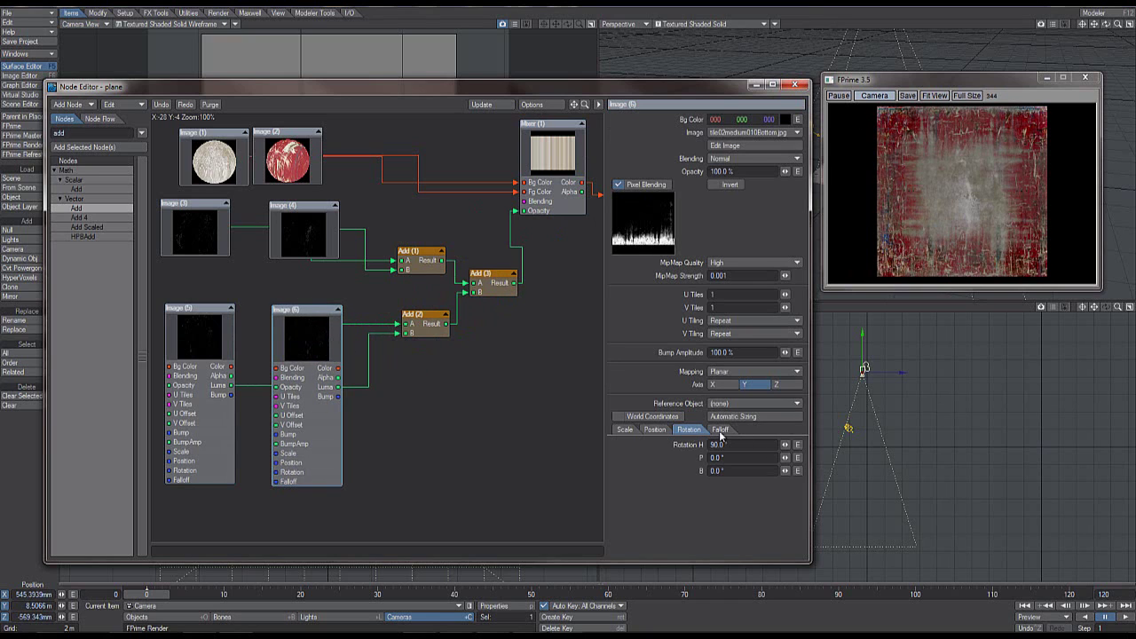
{"action": "left_click", "coordinate": [661, 430]}
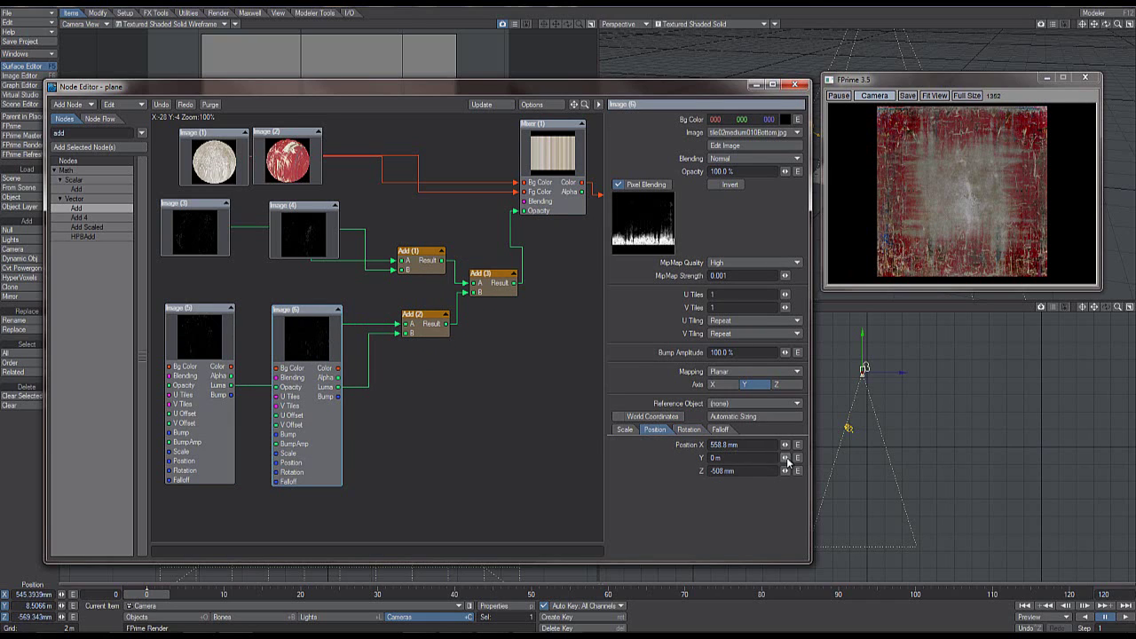
{"action": "left_click", "coordinate": [760, 445]}
{"action": "type", "text": "200"}
{"action": "key", "text": "Tab"}
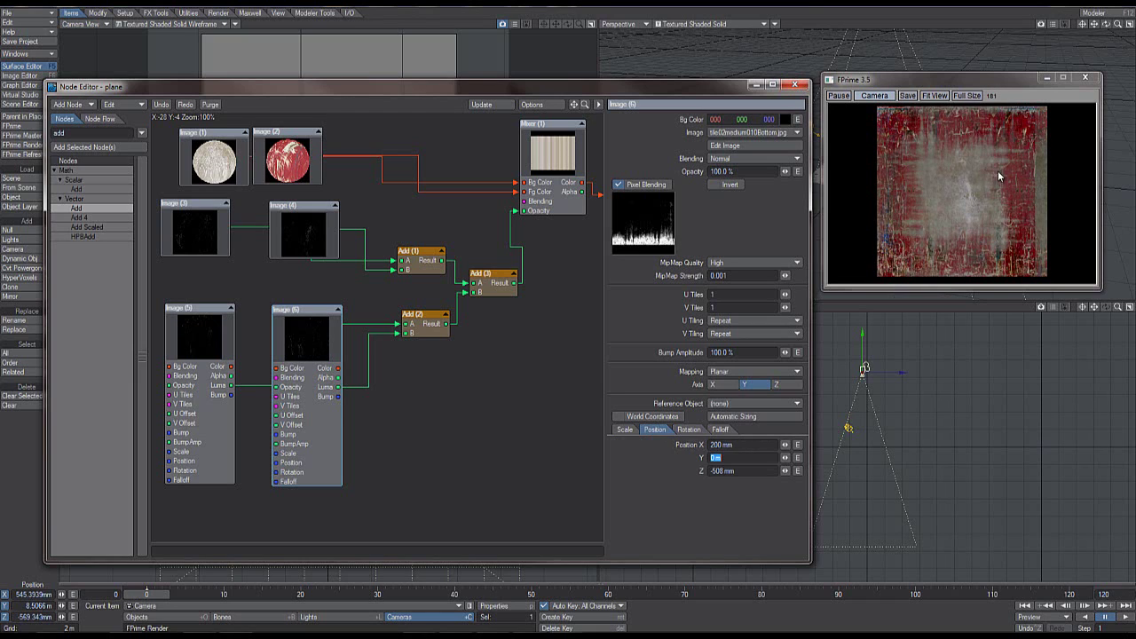
{"action": "left_click", "coordinate": [755, 444]}
{"action": "type", "text": "500"}
{"action": "key", "text": "Tab"}
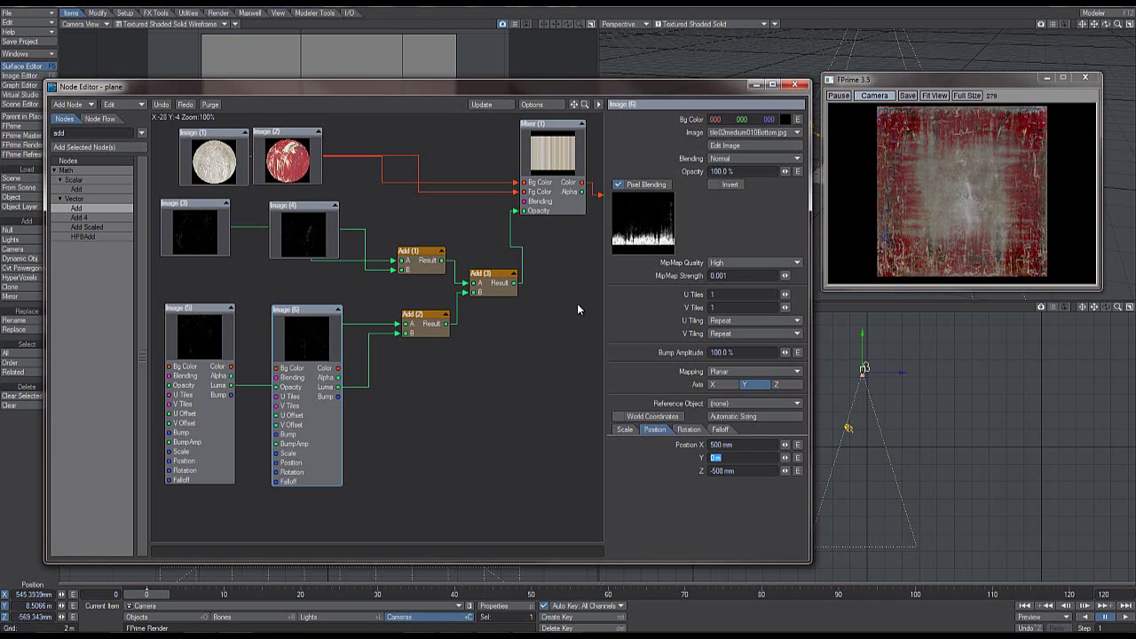